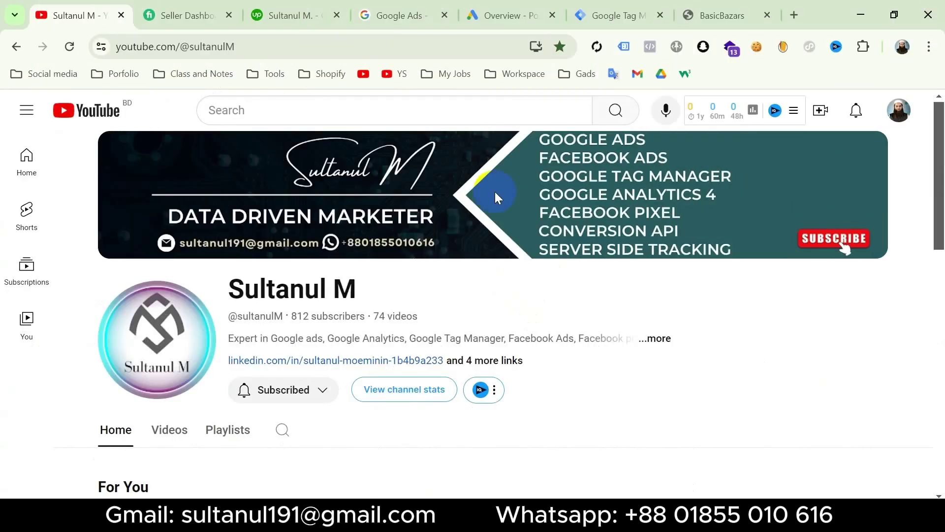
# Switch to Google Ads and start a new website conversion action from the conversions summary
pyautogui.click(491, 11)
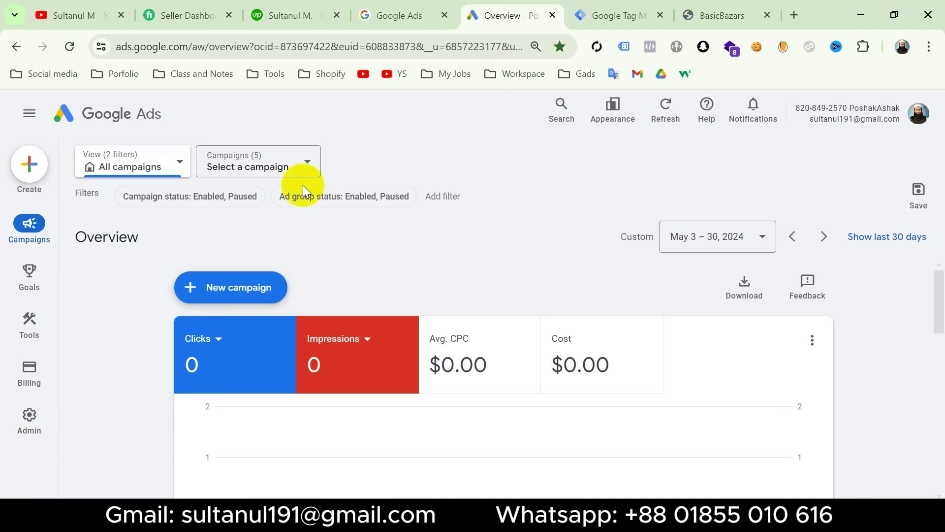
pyautogui.moveTo(22, 283)
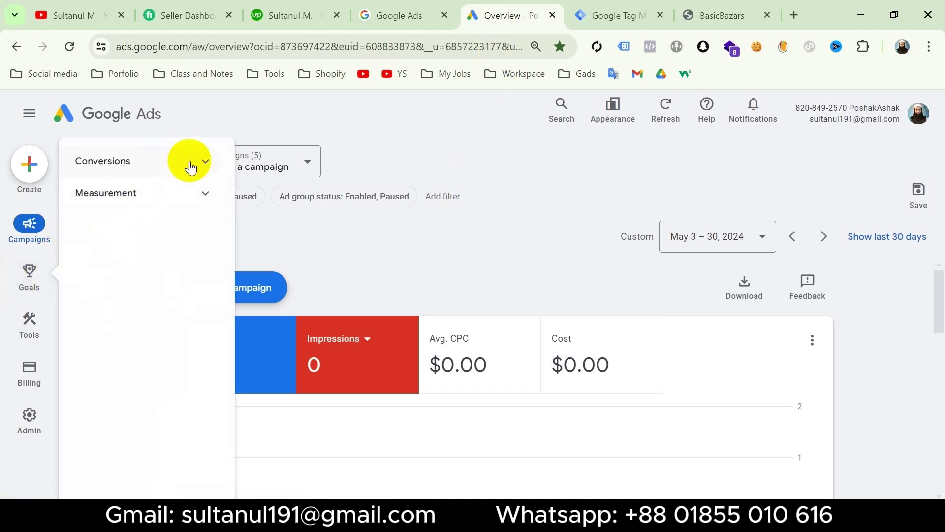
pyautogui.click(191, 166)
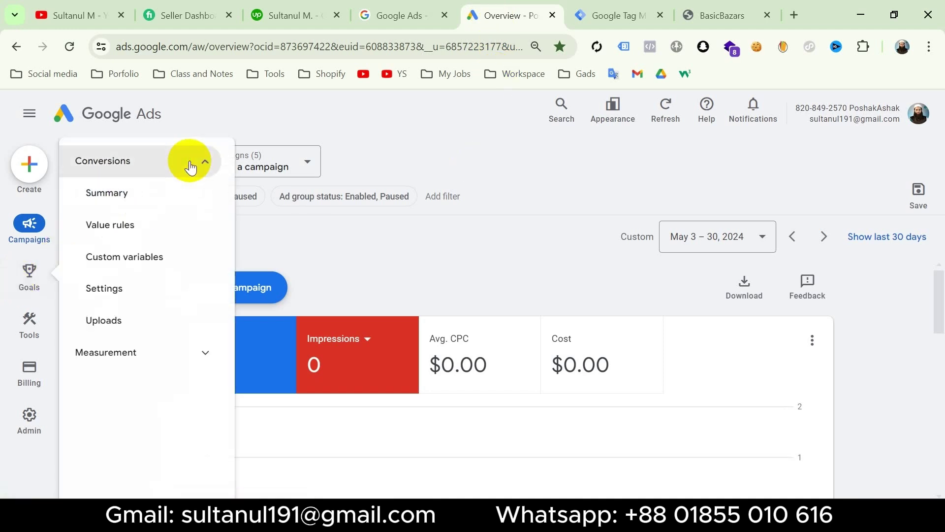
pyautogui.click(123, 206)
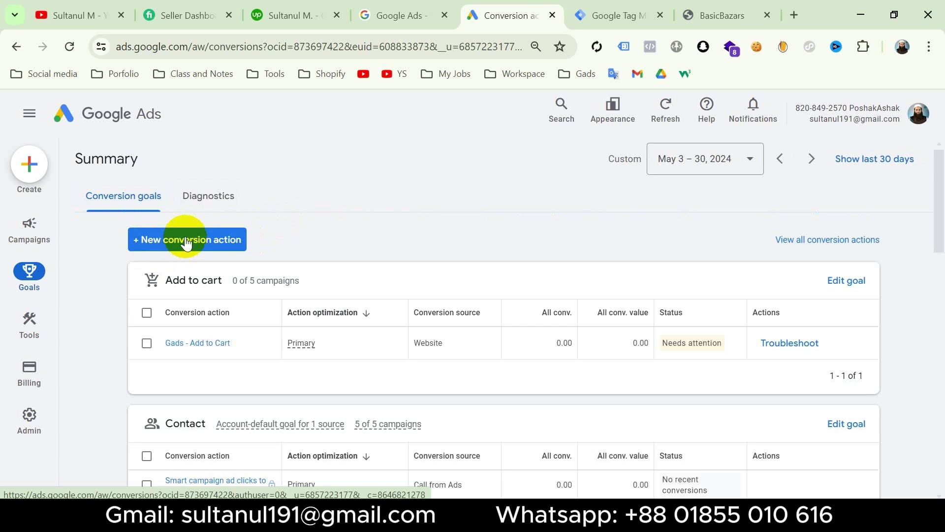
pyautogui.click(186, 242)
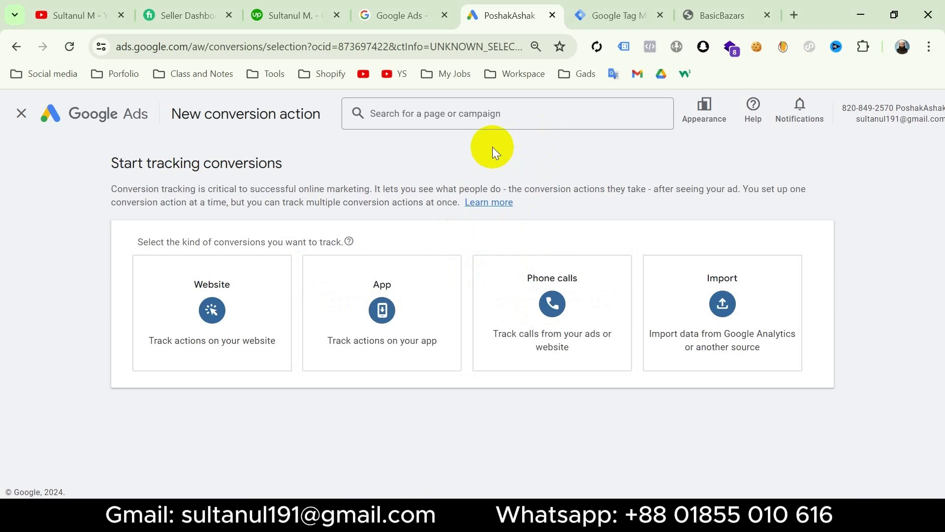
pyautogui.click(251, 301)
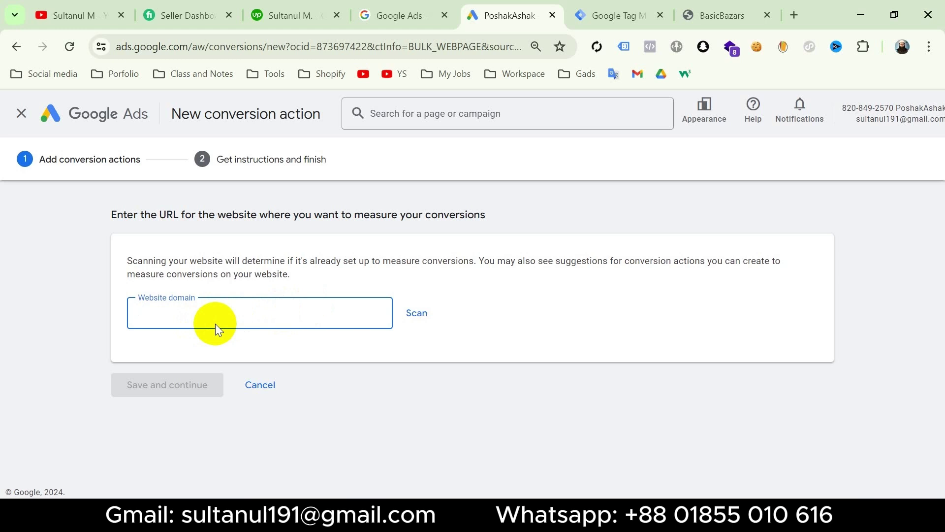
pyautogui.press('Return')
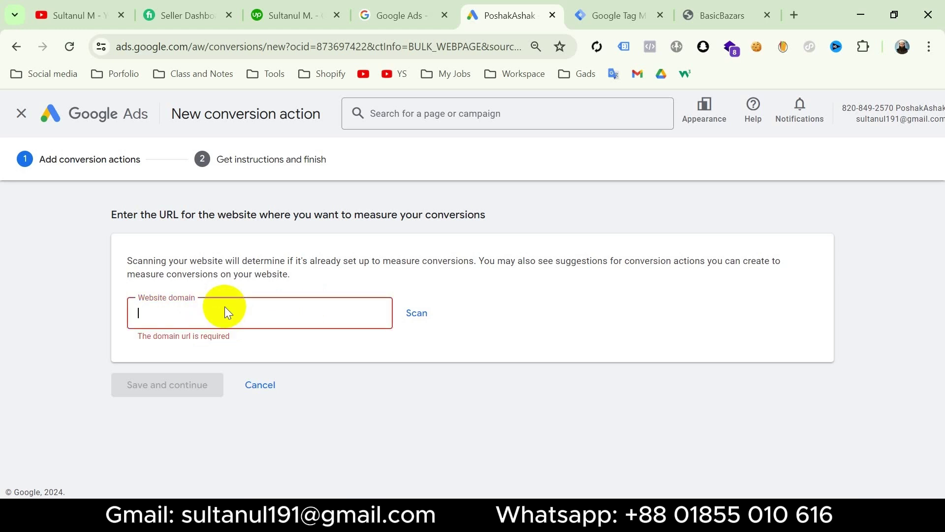
pyautogui.write('https://basicbazars.myshopify.com/')
pyautogui.click(416, 314)
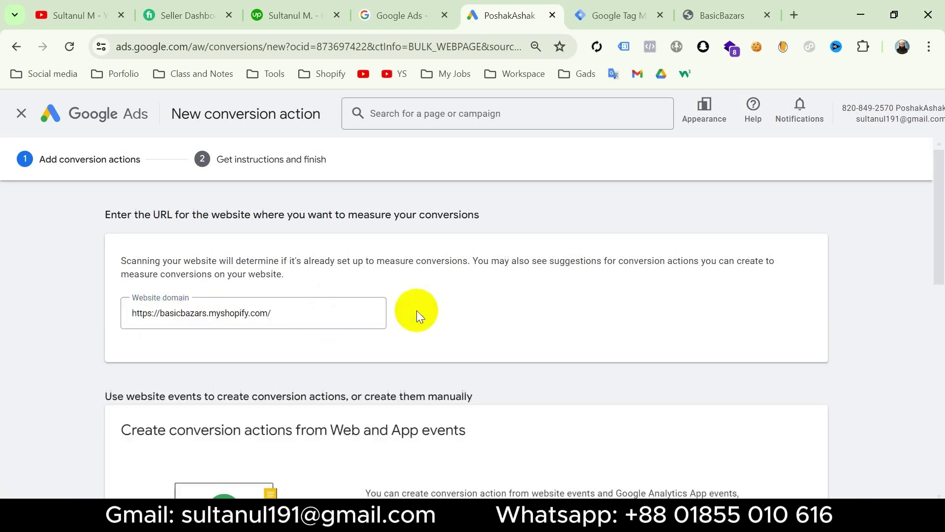
# Add a conversion action manually, set its goal category to Begin checkout, and expand its optimization options
pyautogui.scroll(-2, 437, 323)
pyautogui.scroll(-2, 437, 324)
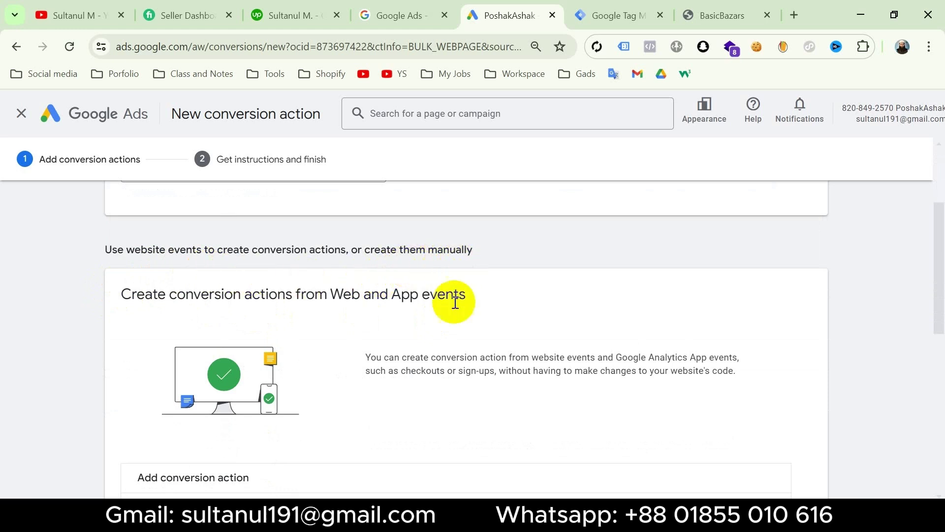
pyautogui.scroll(1, 455, 320)
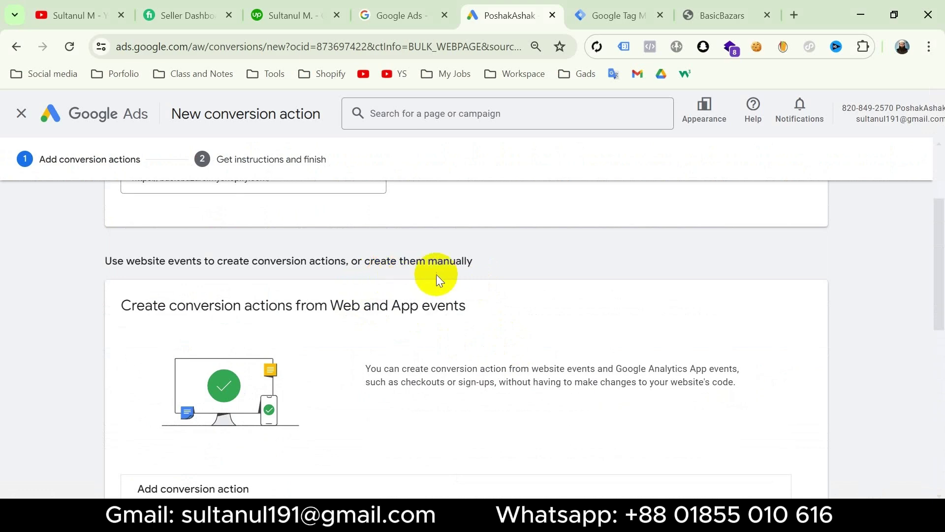
pyautogui.scroll(-10, 536, 339)
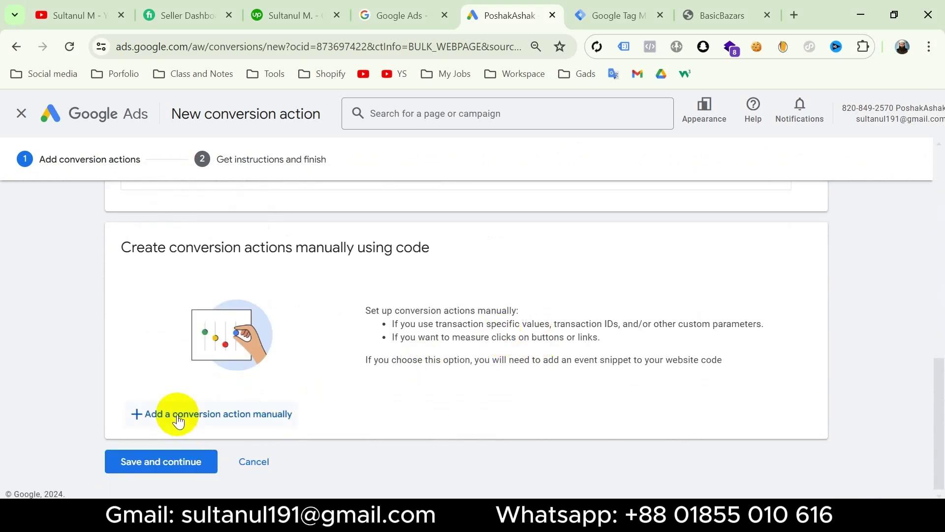
pyautogui.click(216, 417)
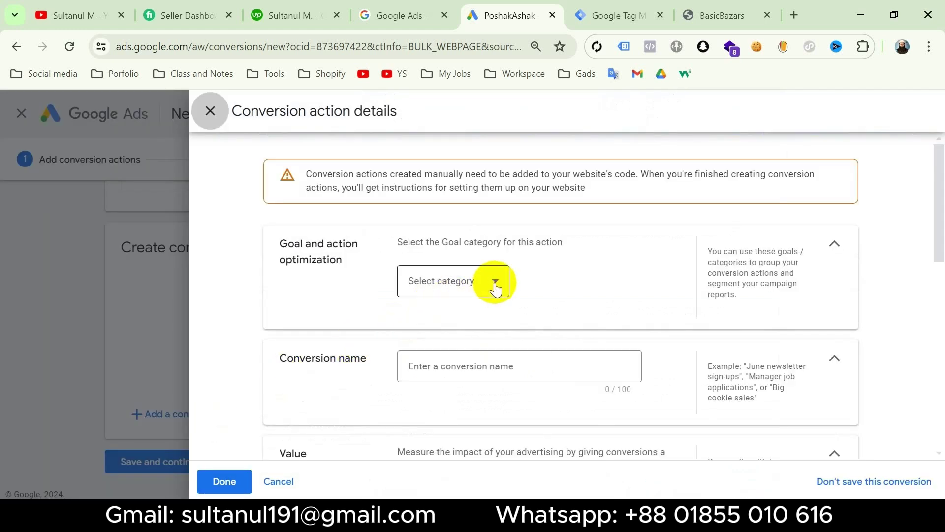
pyautogui.click(496, 288)
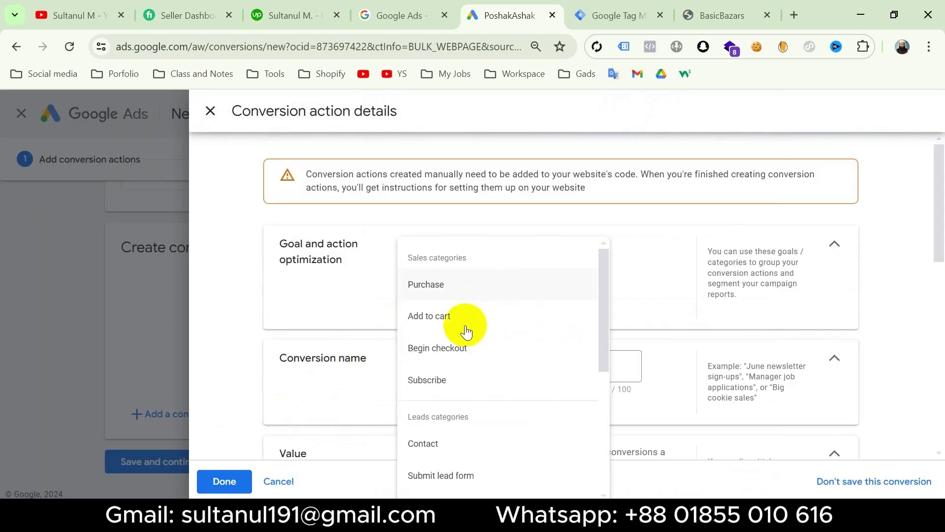
pyautogui.click(459, 353)
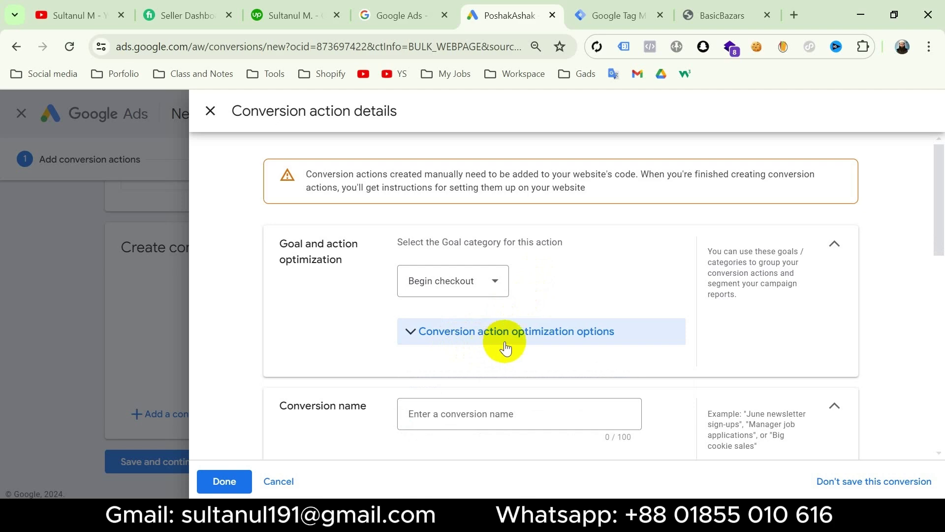
pyautogui.click(505, 348)
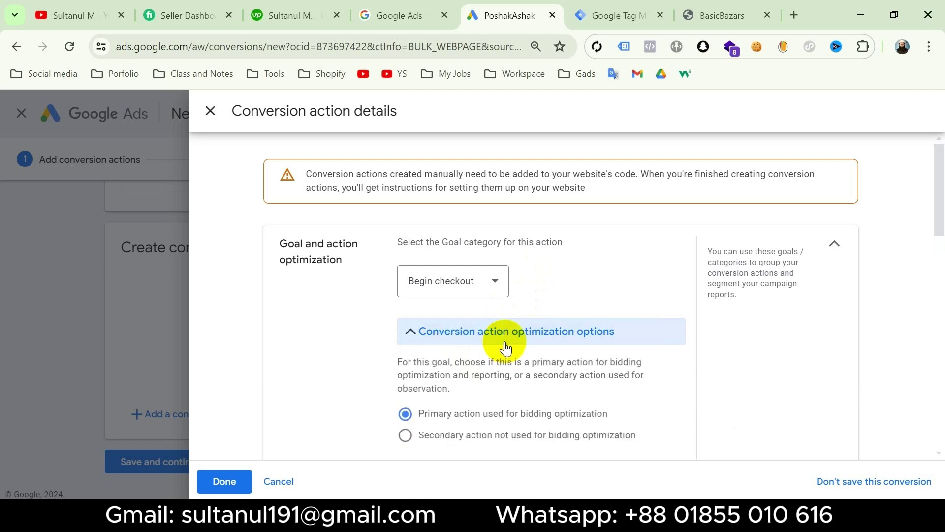
pyautogui.scroll(-2, 560, 348)
pyautogui.scroll(-5, 460, 338)
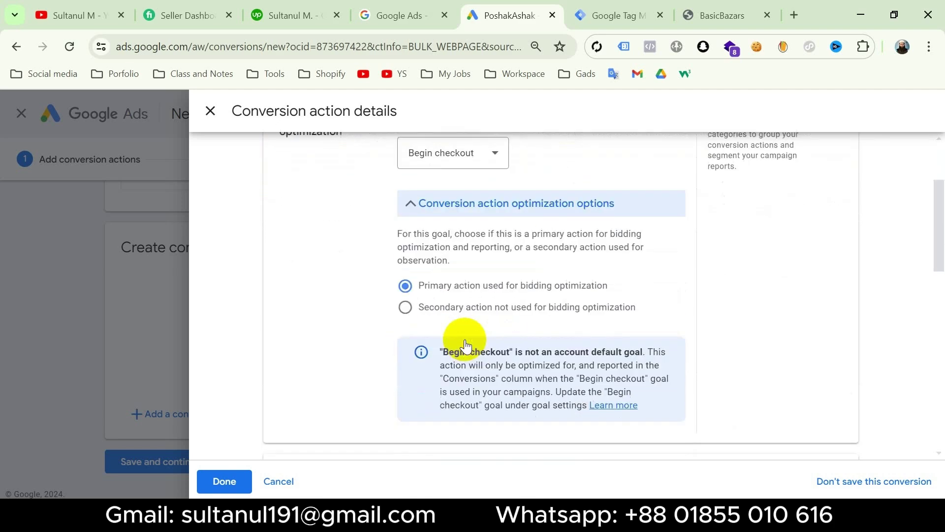
# Name the conversion "Gads - Begin Checkout" and finish its details with the preset value, count and attribution settings
pyautogui.click(443, 313)
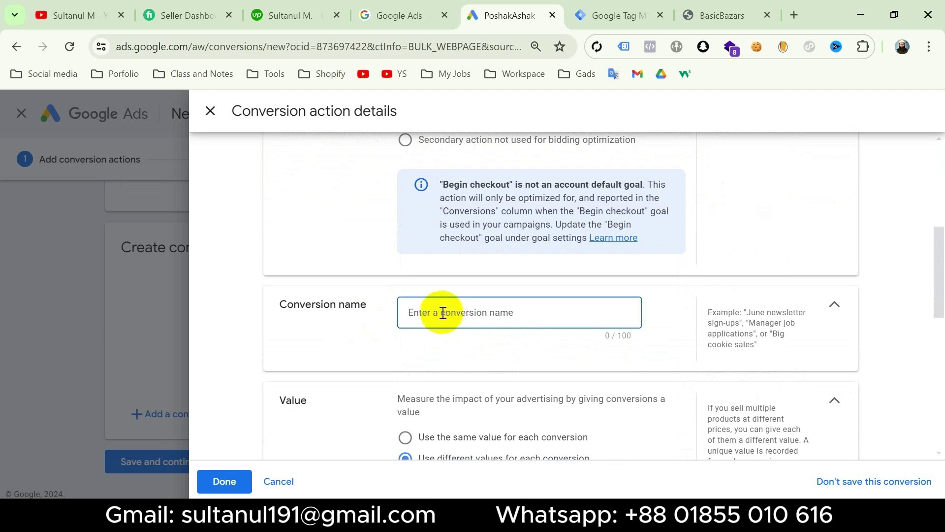
pyautogui.write('Sales - Begin Checkout')
pyautogui.scroll(-5, 671, 317)
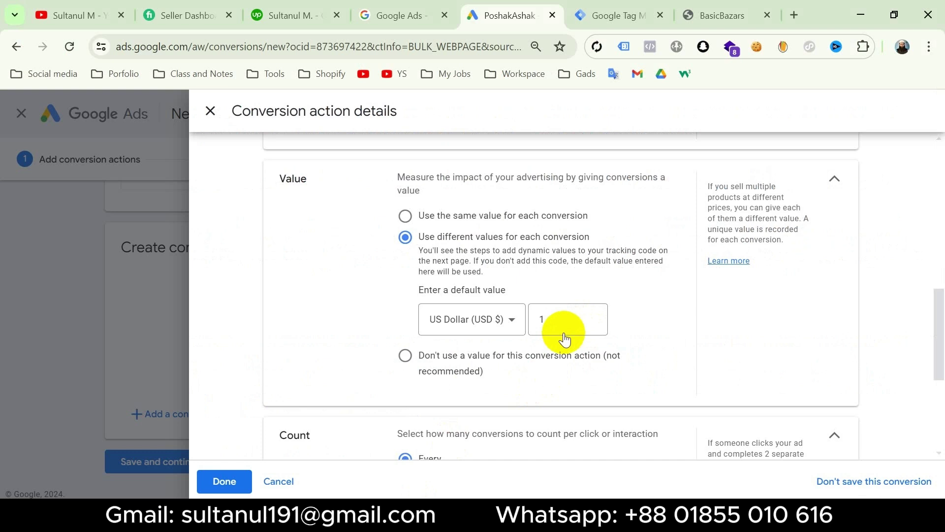
pyautogui.scroll(-5, 657, 344)
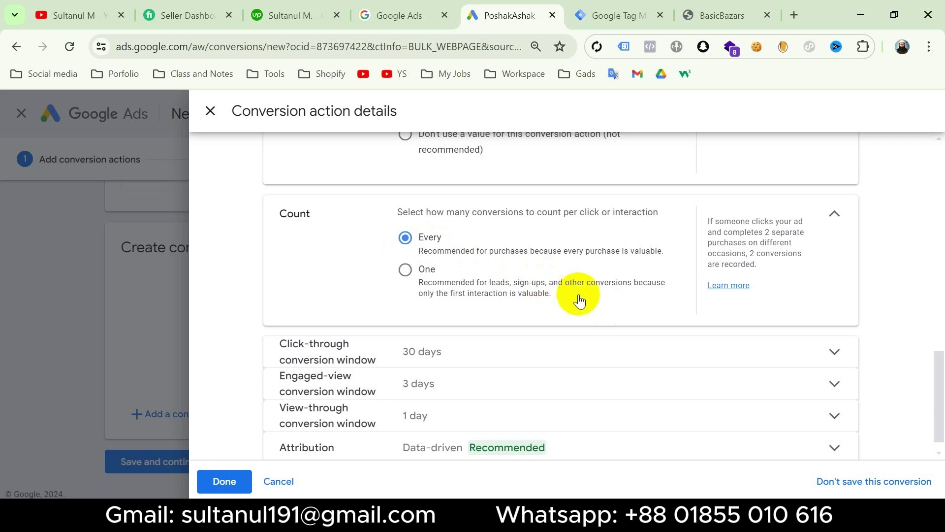
pyautogui.scroll(-1, 586, 295)
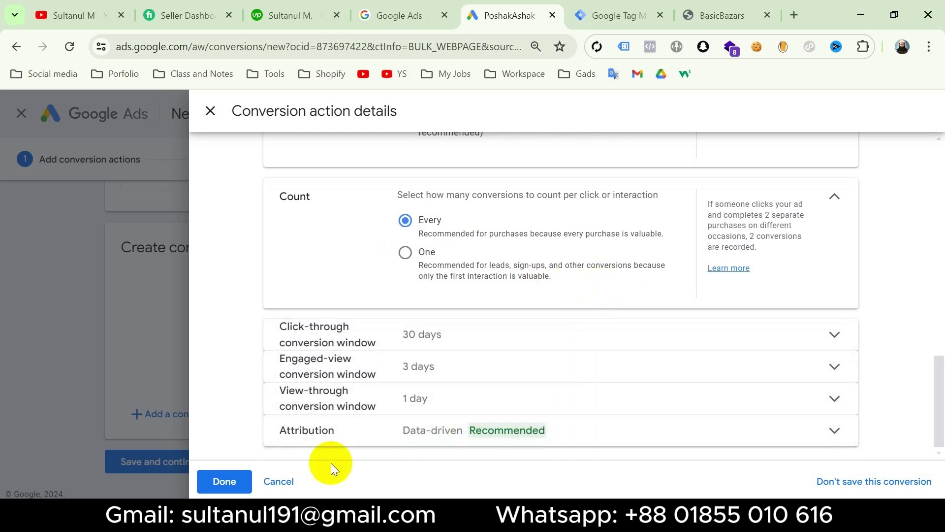
pyautogui.click(224, 482)
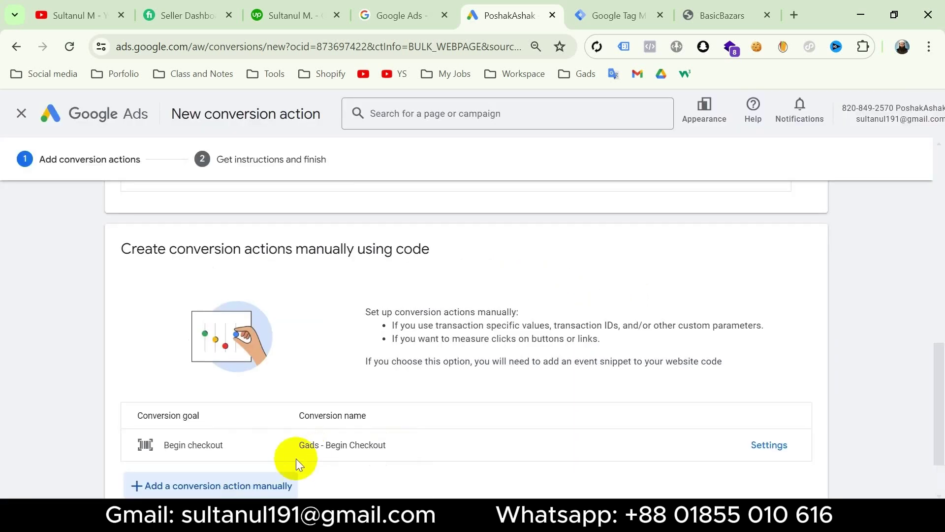
# Save the Begin Checkout conversion action and display its conversion ID and label for Google Tag Manager
pyautogui.scroll(-2, 392, 464)
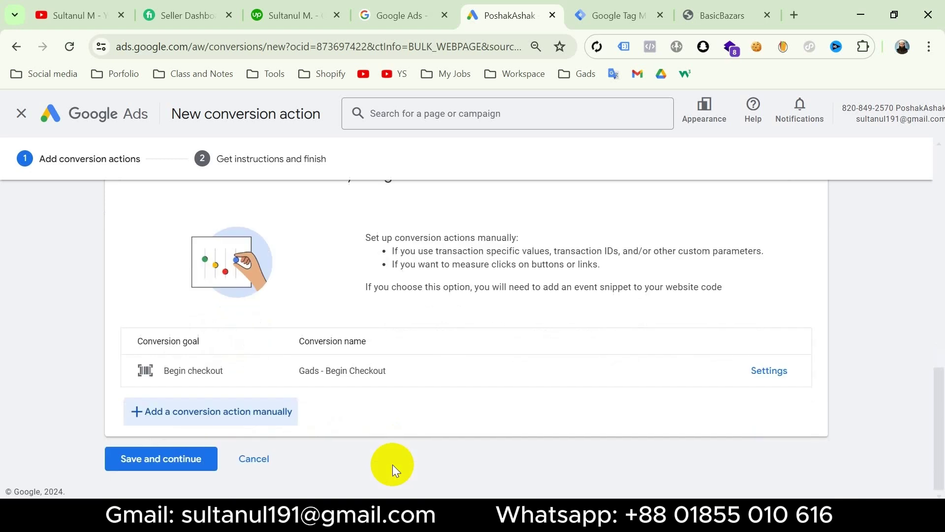
pyautogui.click(167, 460)
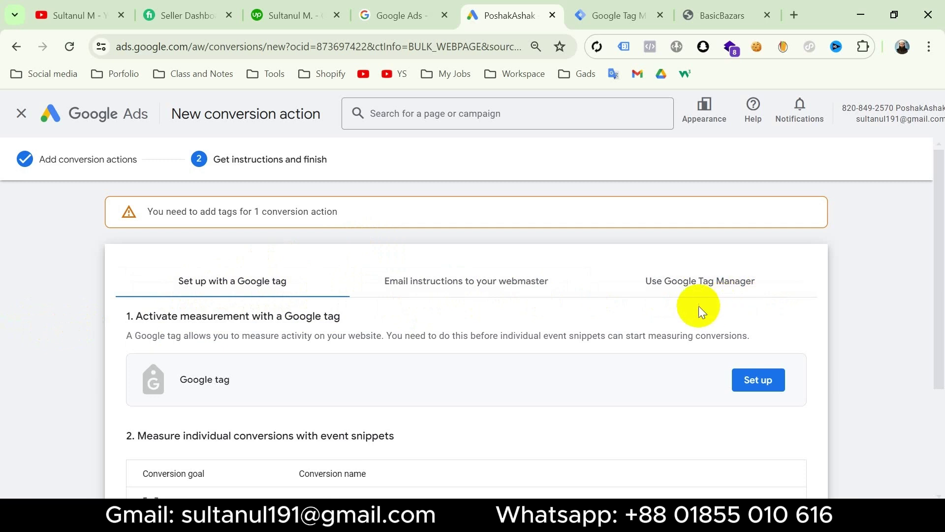
pyautogui.click(725, 291)
pyautogui.scroll(-2, 628, 293)
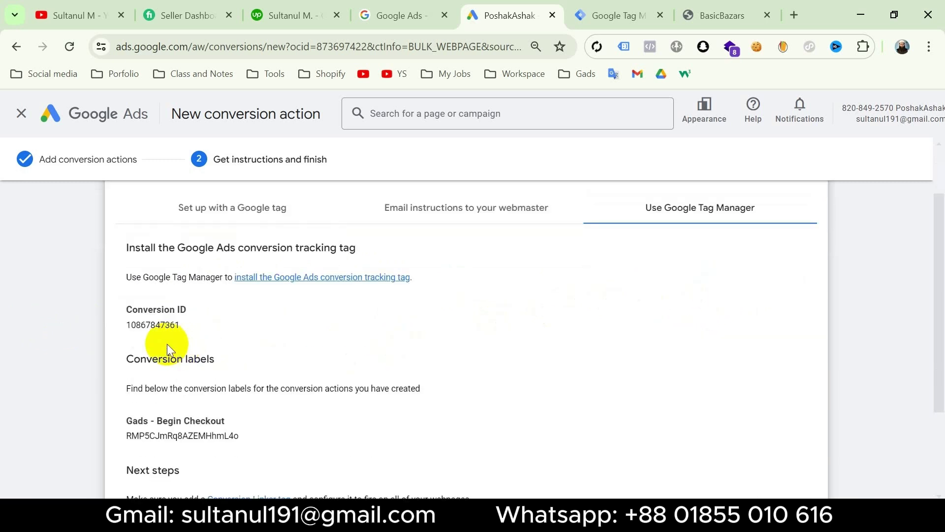
pyautogui.doubleClick(152, 325)
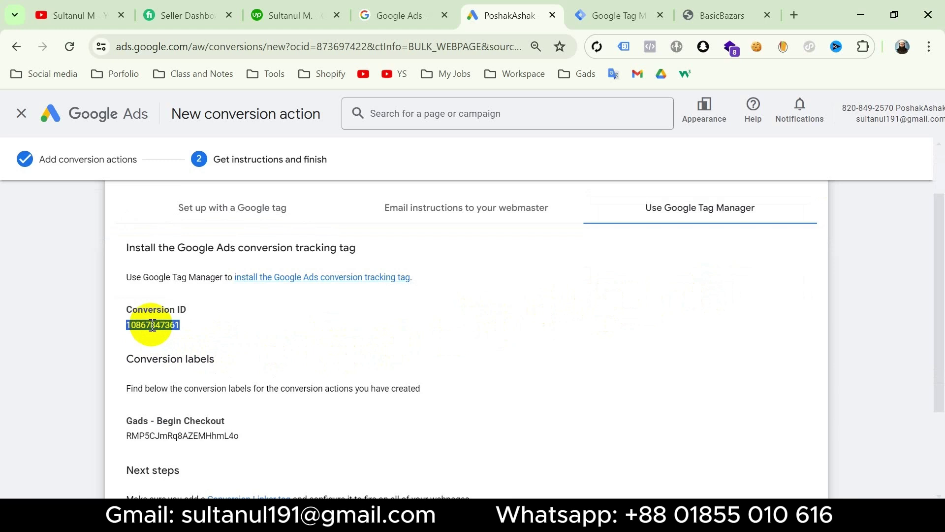
pyautogui.doubleClick(176, 436)
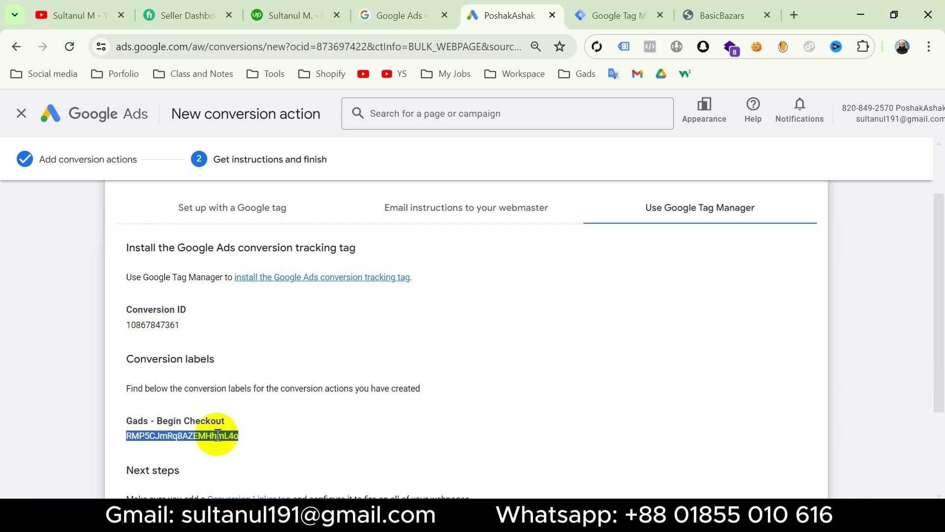
# Switch to Google Tag Manager and create a new tag of type Google Ads Conversion Tracking in the BasicBazars container
pyautogui.click(638, 16)
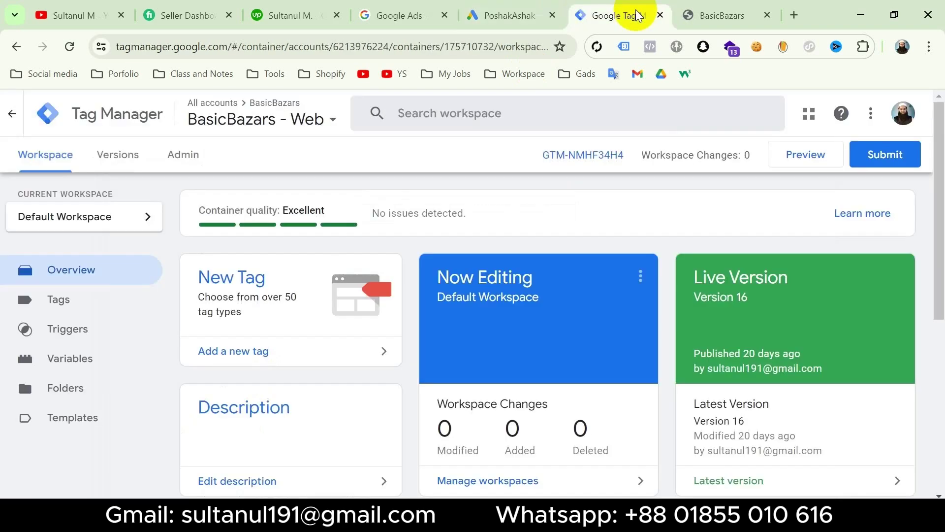
pyautogui.click(270, 353)
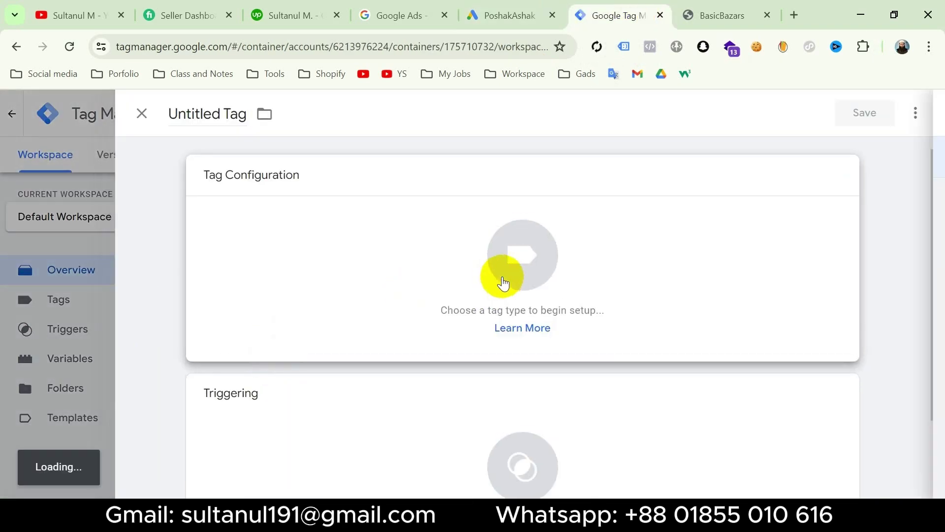
pyautogui.click(503, 283)
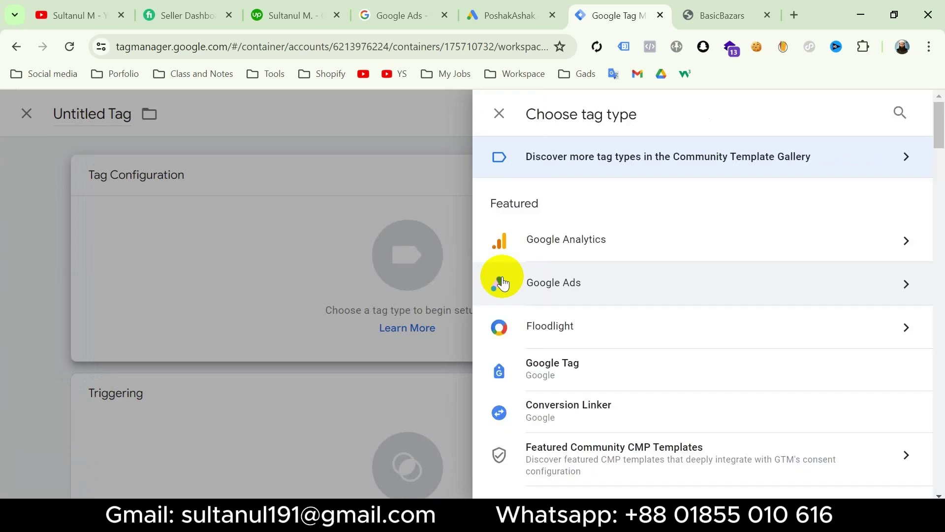
pyautogui.click(626, 288)
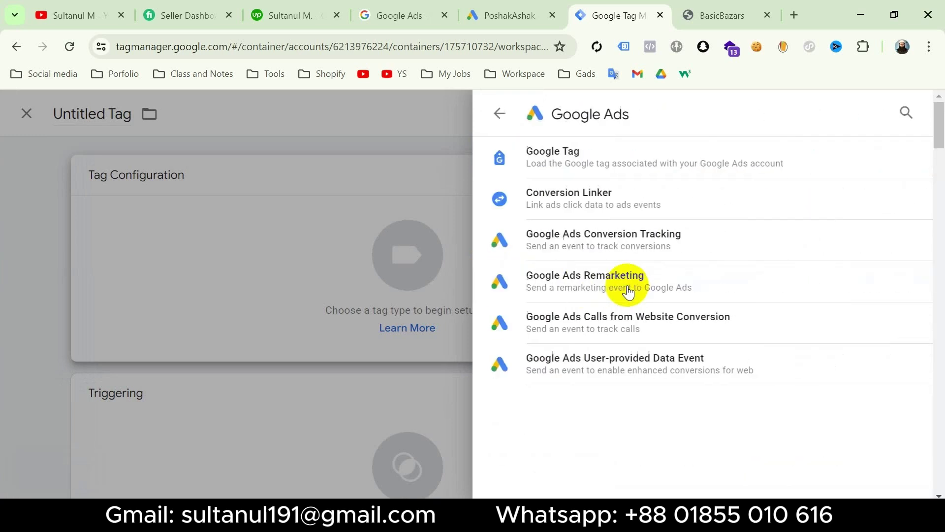
pyautogui.click(626, 248)
pyautogui.click(282, 336)
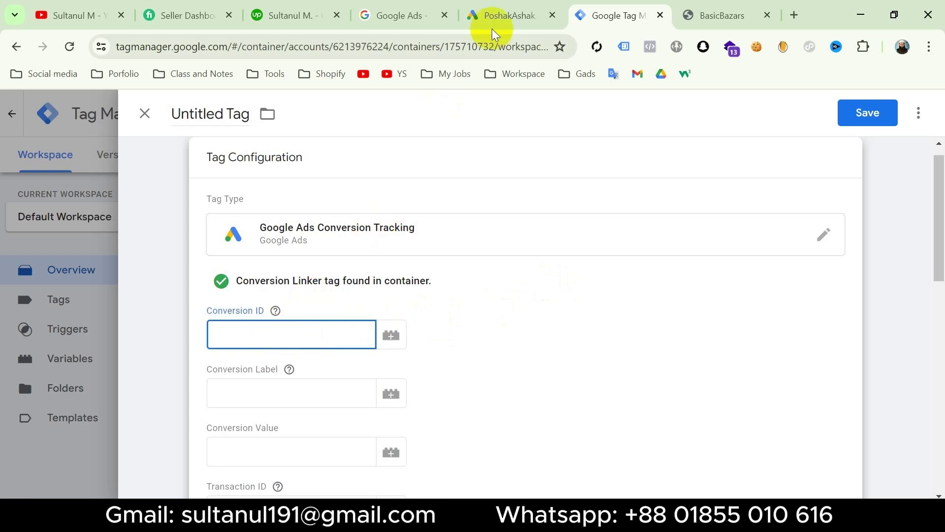
# Copy the conversion ID from the Google Ads setup page into the new tag's Conversion ID in Tag Manager
pyautogui.click(507, 17)
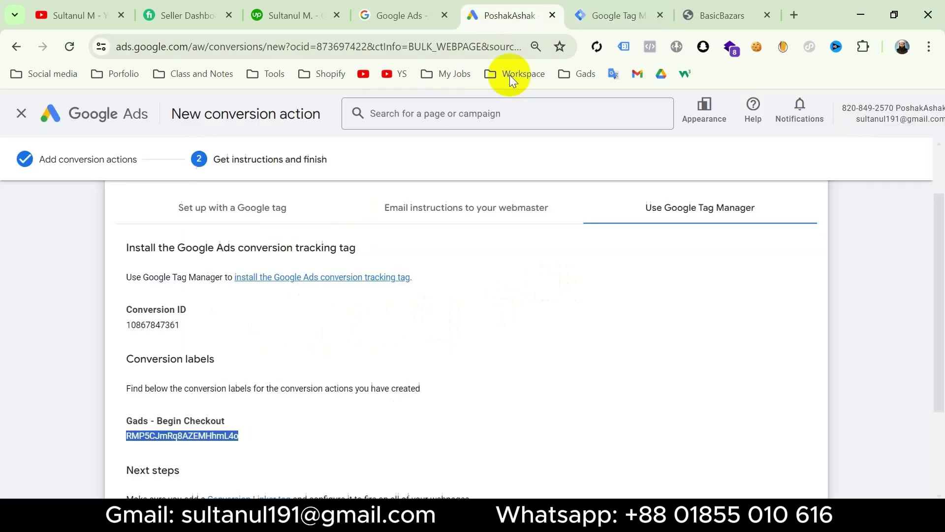
pyautogui.doubleClick(158, 324)
pyautogui.hotkey('ctrl', 'c')
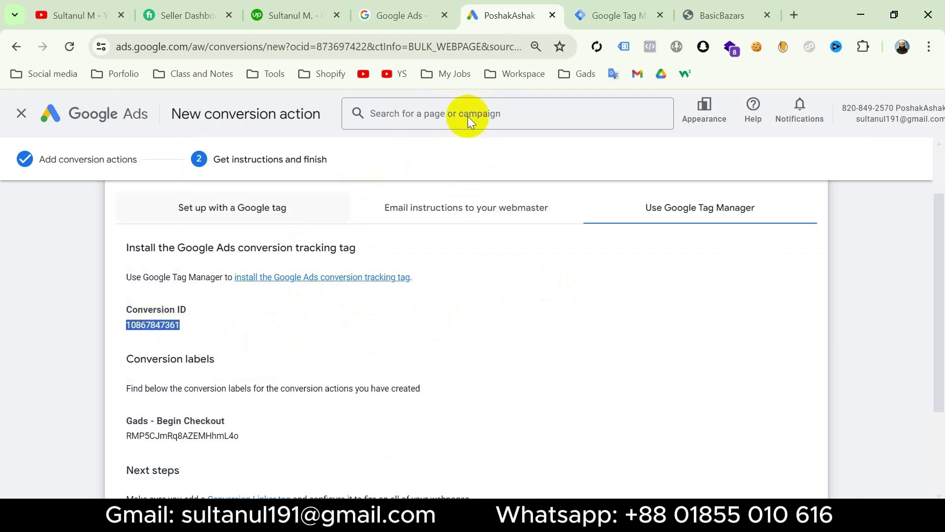
pyautogui.click(609, 15)
pyautogui.click(251, 332)
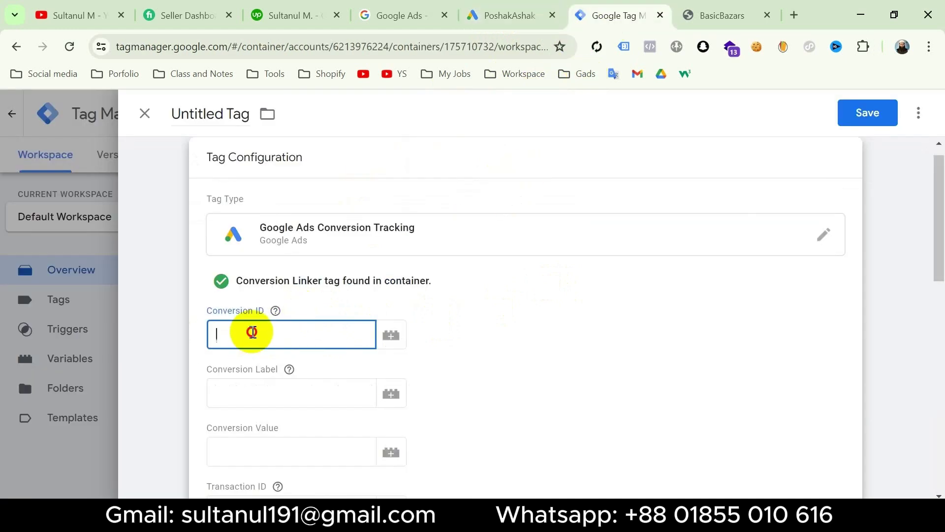
pyautogui.hotkey('ctrl', 'v')
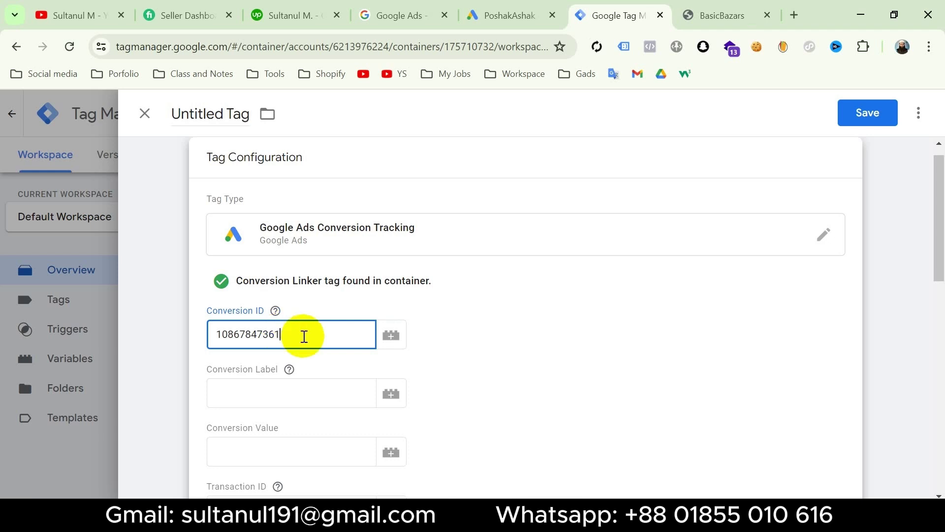
# Replace the literal number in the tag's Conversion ID with the existing variable {{Gads - Conversion ID}}
pyautogui.click(390, 342)
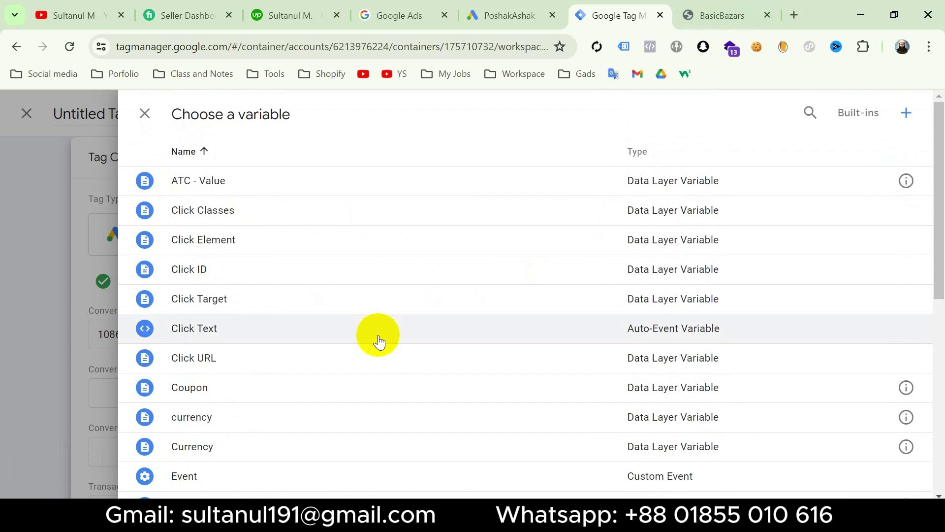
pyautogui.scroll(-5, 379, 340)
pyautogui.click(297, 245)
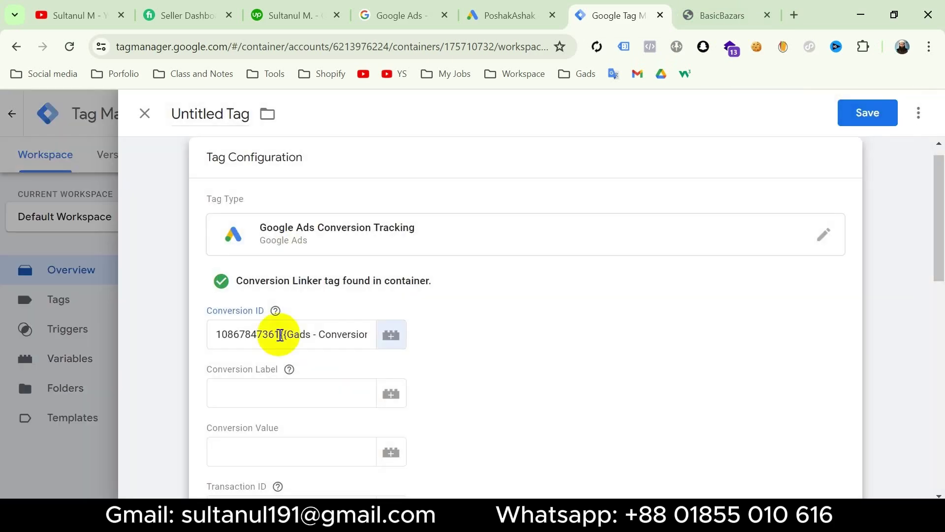
pyautogui.click(280, 334)
pyautogui.hotkey('ctrl', 'BackSpace')
# Copy the Gads - Begin Checkout conversion label from Google Ads into the tag's Conversion Label in Tag Manager
pyautogui.click(300, 397)
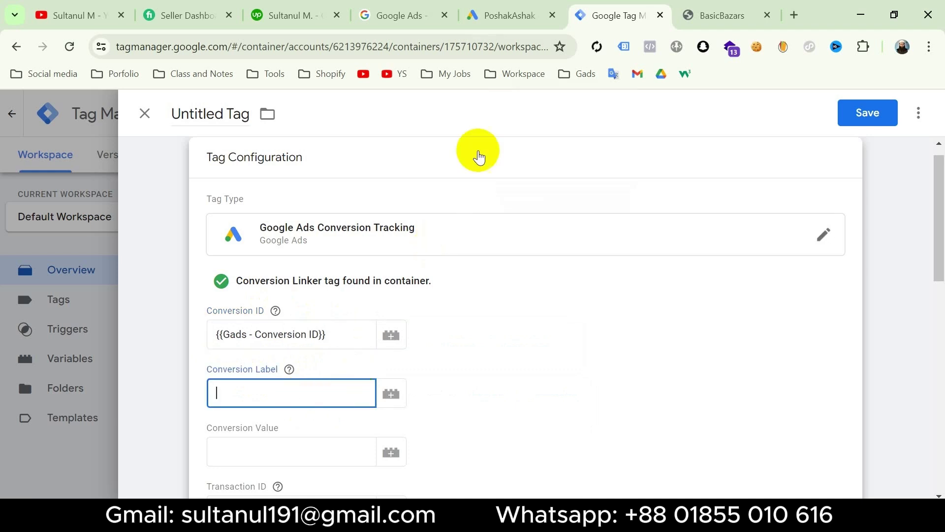
pyautogui.click(510, 15)
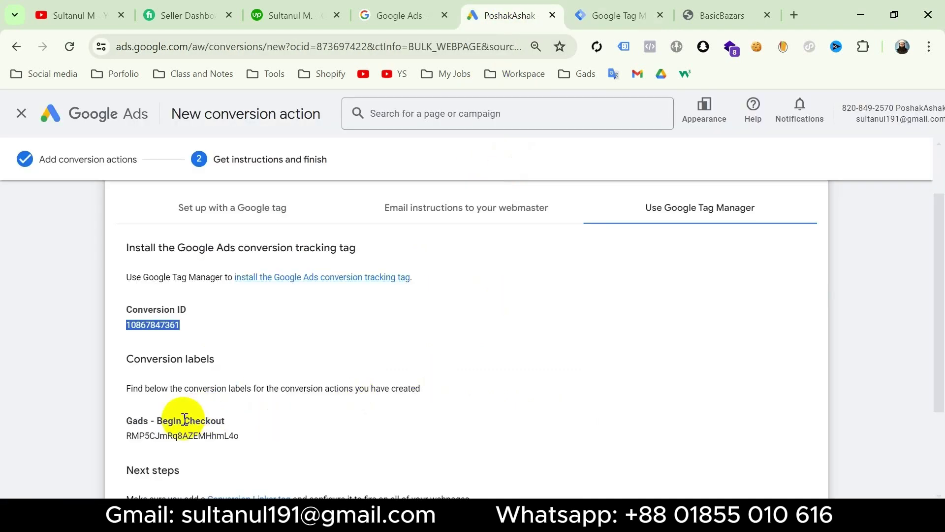
pyautogui.click(162, 436)
pyautogui.doubleClick(162, 436)
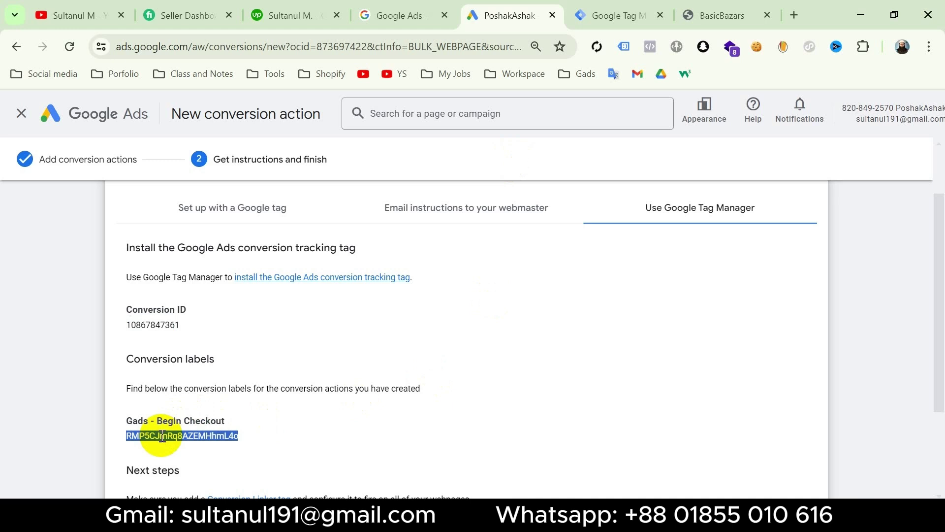
pyautogui.click(606, 11)
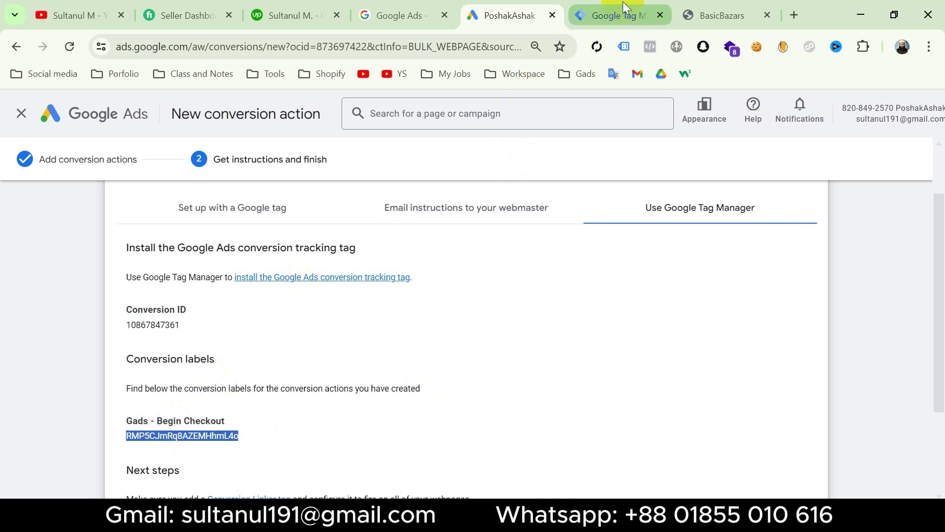
pyautogui.click(250, 399)
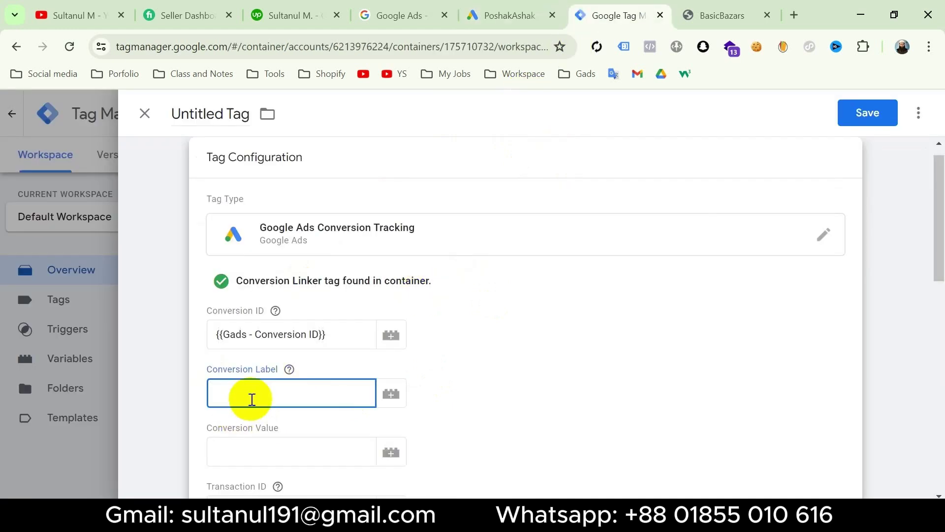
pyautogui.write('RMP5CJmRq8AZEMHhmL4o')
pyautogui.scroll(-3, 312, 308)
pyautogui.click(313, 308)
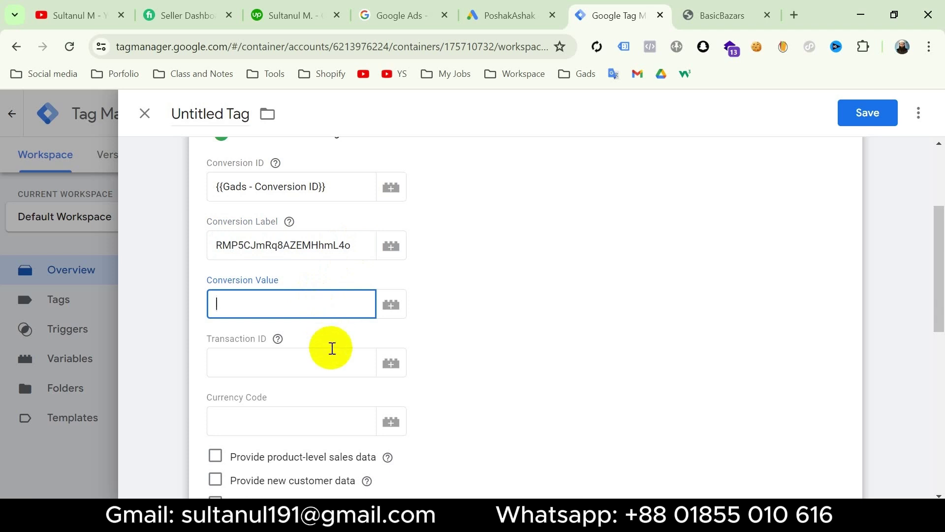
pyautogui.click(322, 364)
pyautogui.click(303, 429)
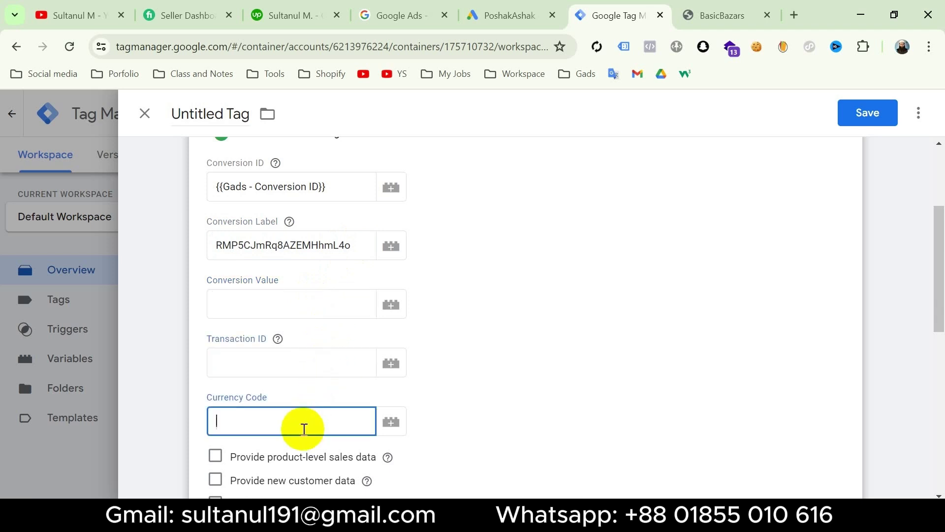
pyautogui.click(312, 363)
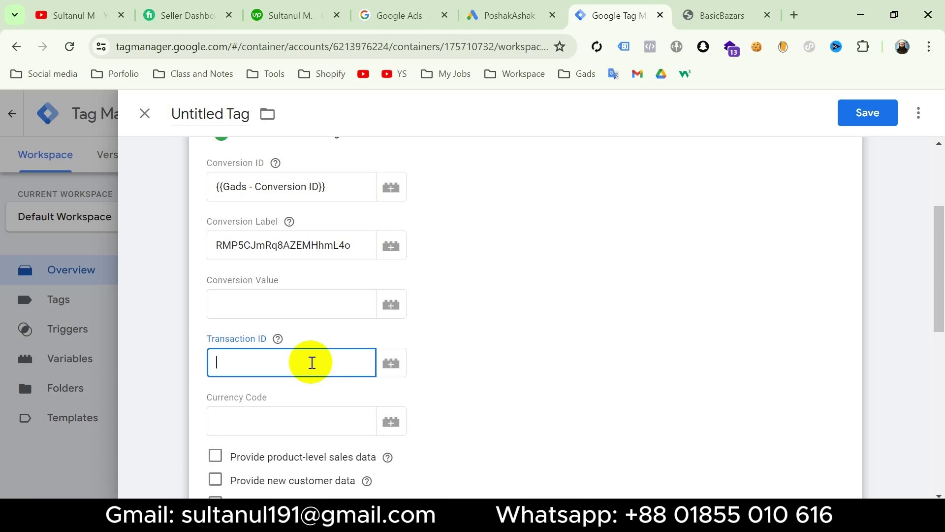
pyautogui.click(318, 304)
pyautogui.click(327, 418)
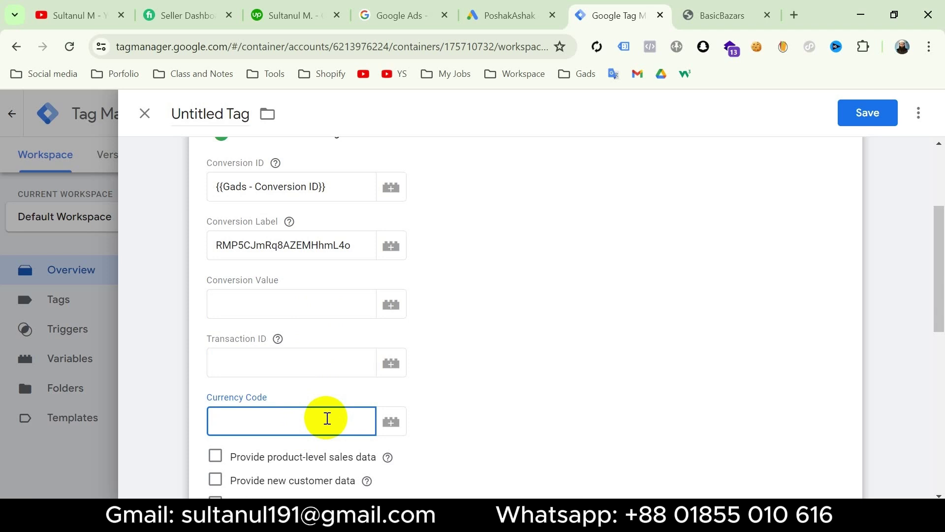
pyautogui.rightClick(620, 18)
pyautogui.click(676, 146)
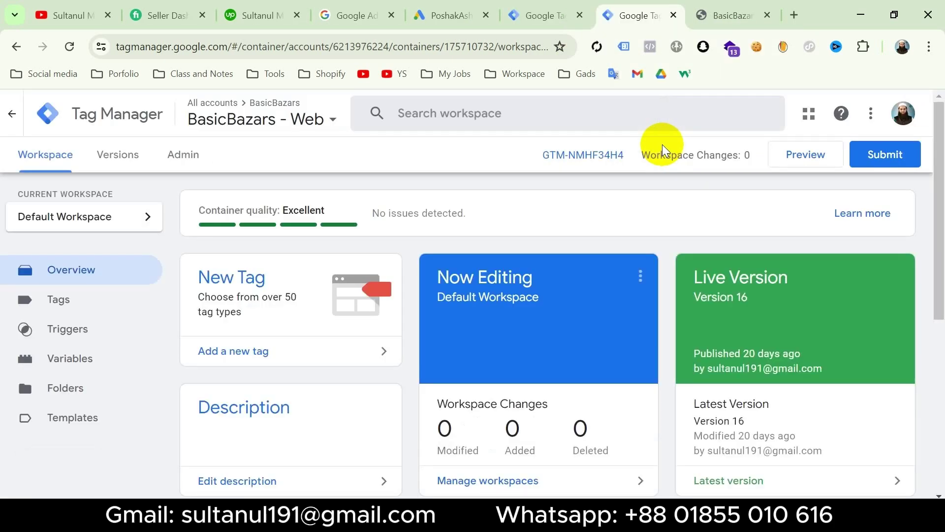
pyautogui.click(788, 154)
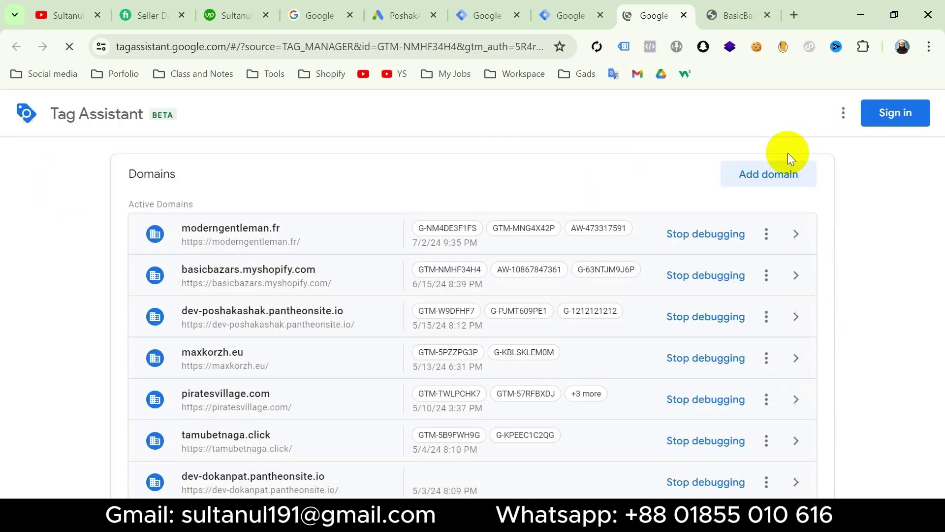
pyautogui.click(457, 384)
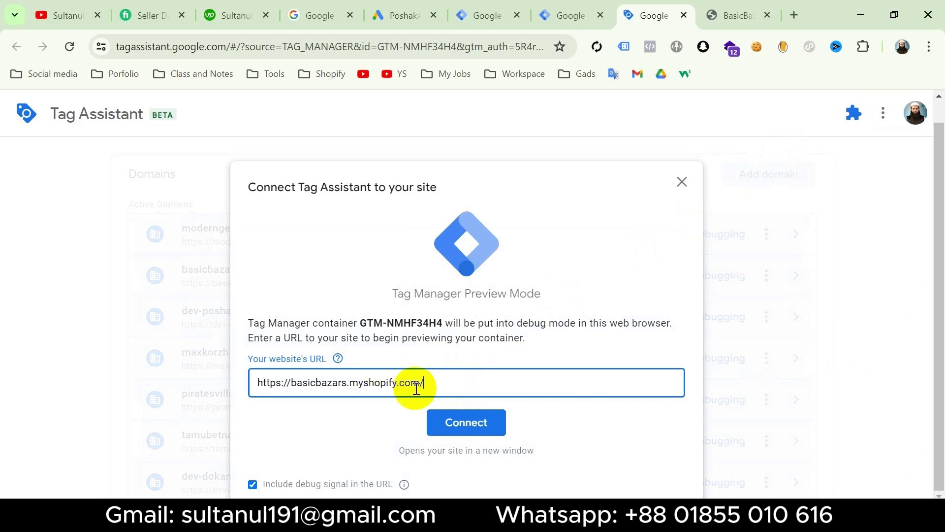
pyautogui.click(461, 420)
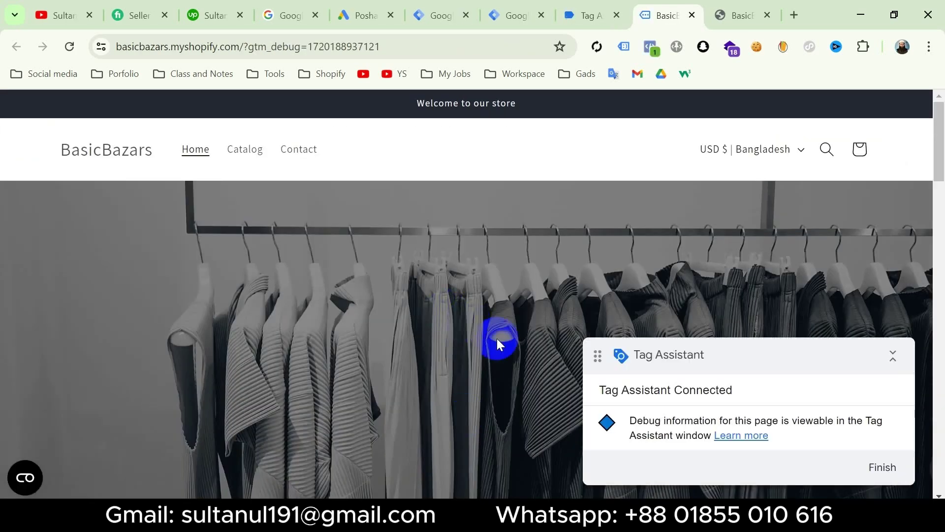
# Add the DON'T TOUGH ME Cactus T Shirt to the cart in the previewed store and proceed to checkout
pyautogui.scroll(-10, 481, 333)
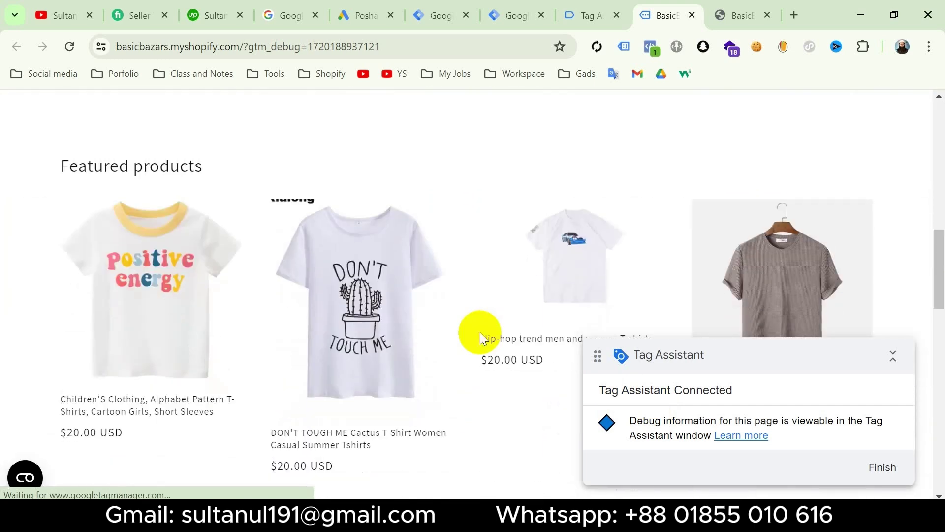
pyautogui.click(338, 442)
pyautogui.scroll(-2, 509, 408)
pyautogui.scroll(-4, 509, 408)
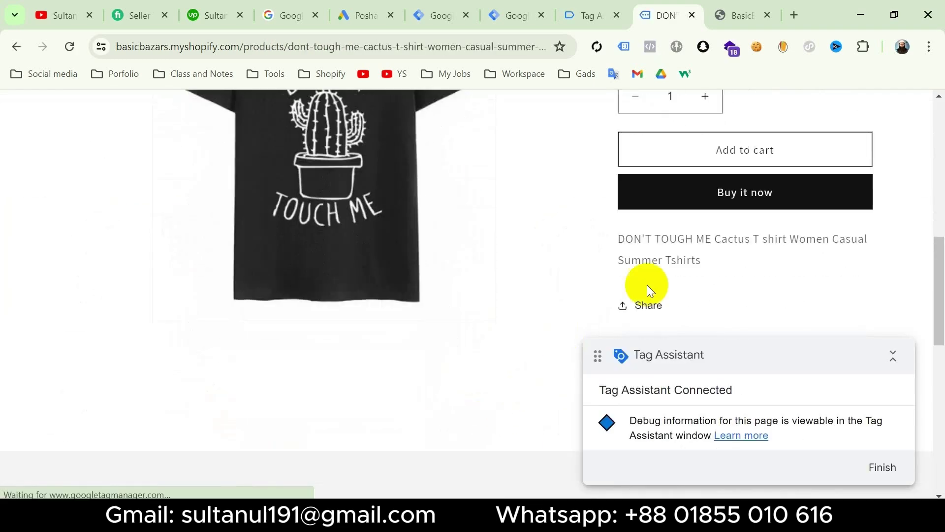
pyautogui.click(771, 154)
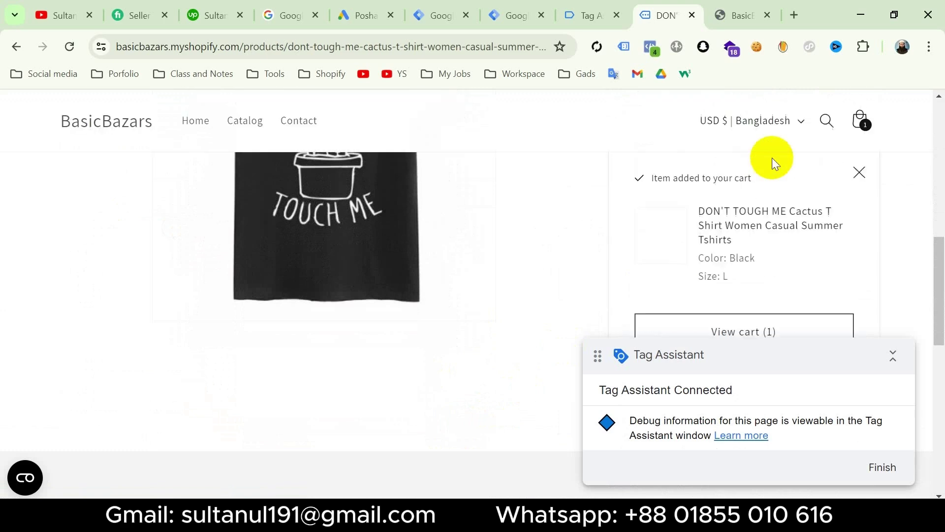
pyautogui.scroll(-5, 758, 237)
pyautogui.click(745, 316)
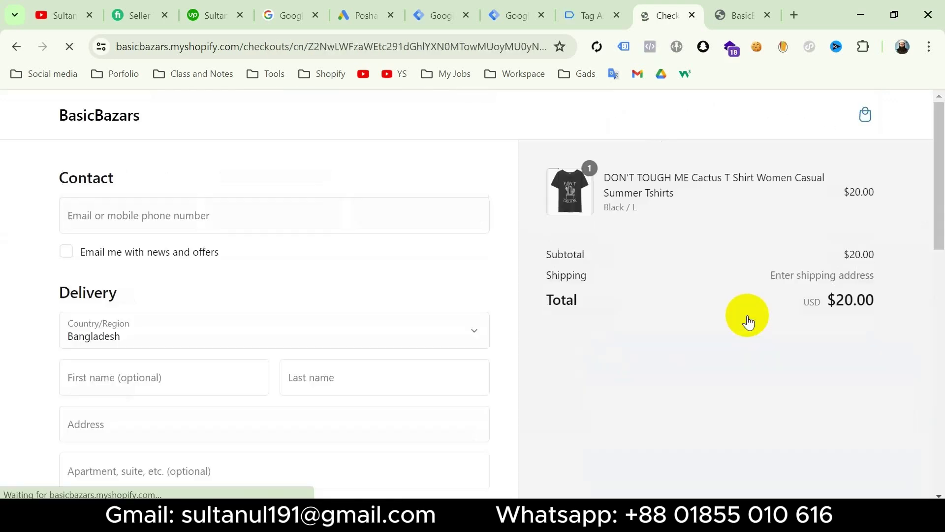
# Highlight and copy the word "checkouts" in the checkout page's URL
pyautogui.click(276, 49)
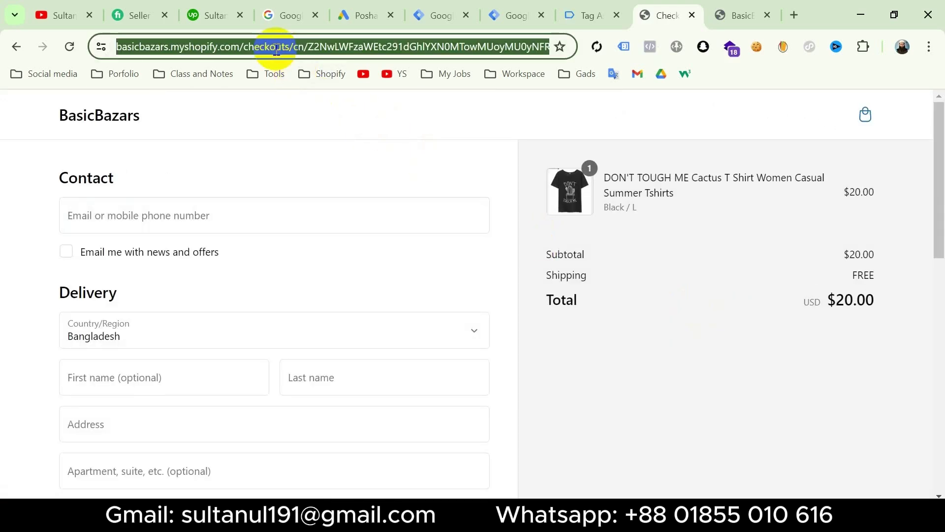
pyautogui.click(303, 50)
pyautogui.doubleClick(303, 50)
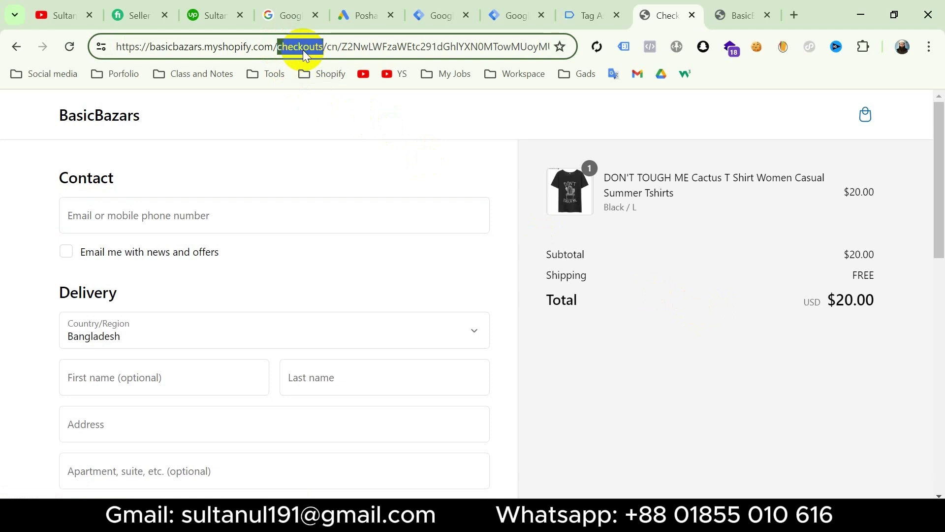
pyautogui.hotkey('ctrl', 'c')
# Switch to Tag Assistant and expand the API call of the begin_checkout event
pyautogui.click(591, 18)
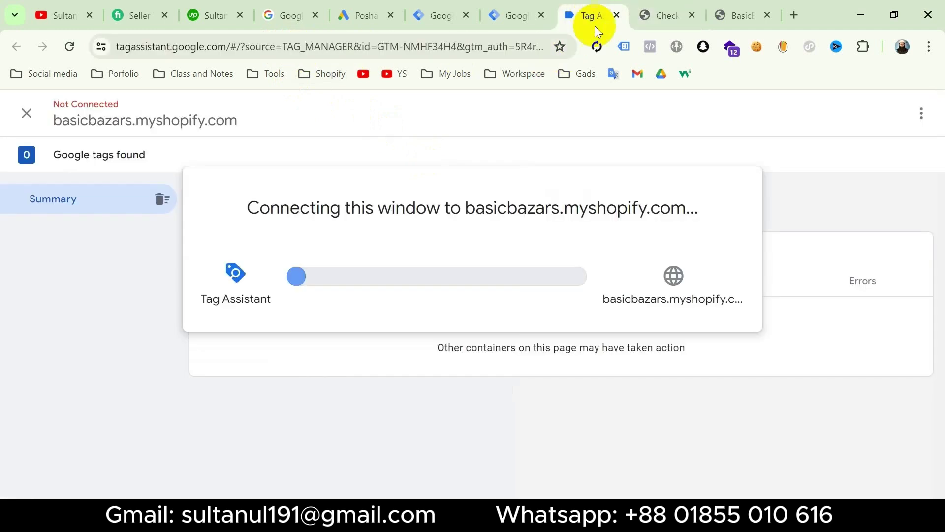
pyautogui.click(487, 376)
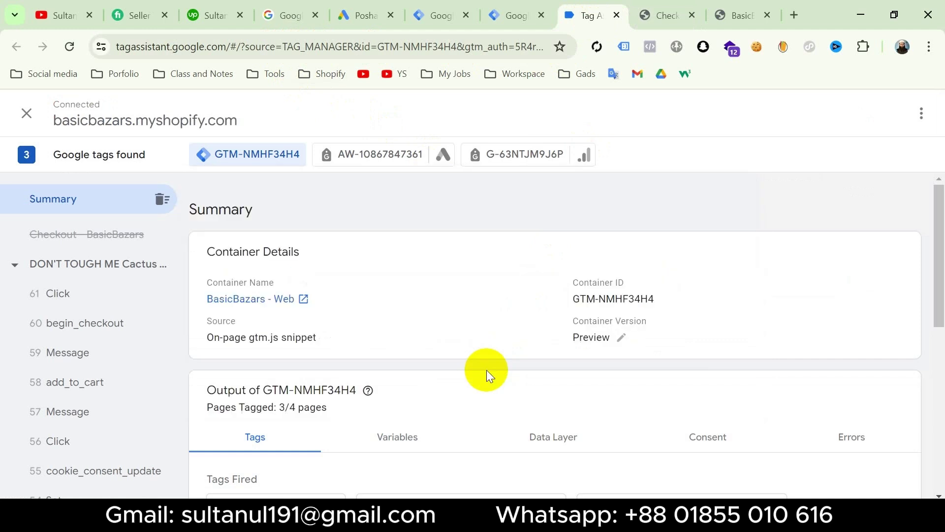
pyautogui.click(98, 325)
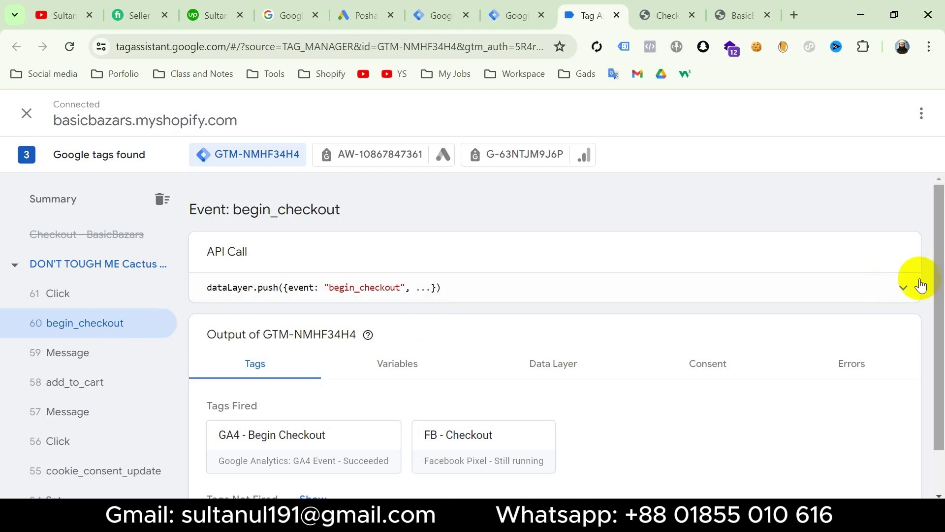
pyautogui.click(908, 290)
pyautogui.scroll(-2, 474, 321)
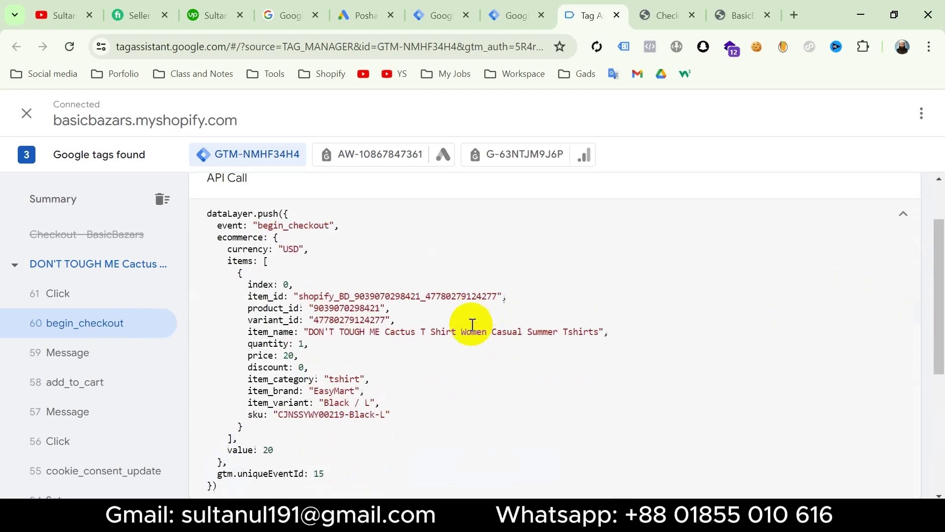
# Examine the begin_checkout data layer push for its event name, ecommerce object, and currency and value keys
pyautogui.doubleClick(275, 225)
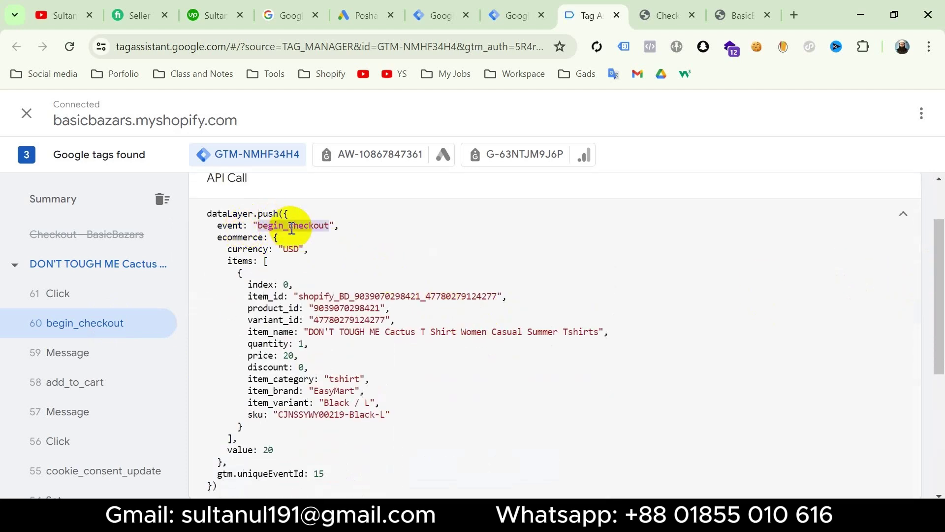
pyautogui.moveTo(234, 243); pyautogui.dragTo(228, 462)
pyautogui.tripleClick(251, 246)
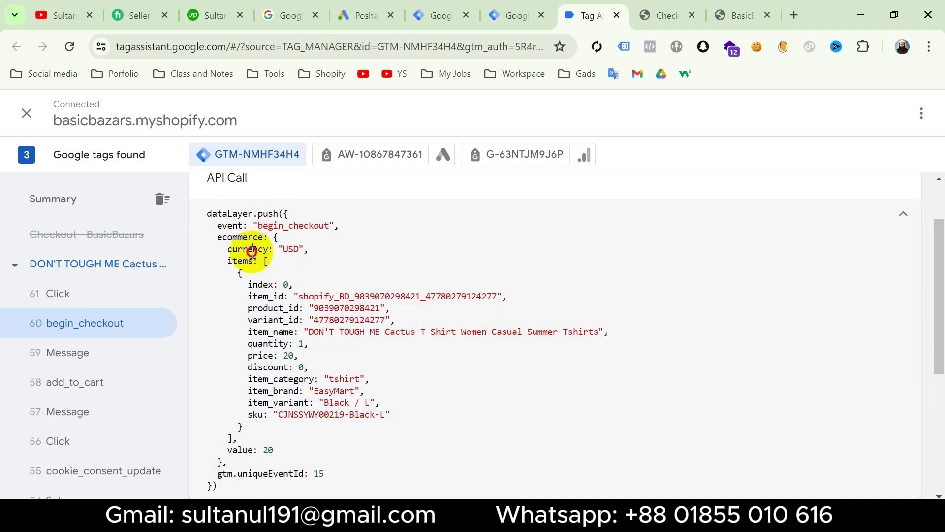
pyautogui.doubleClick(240, 450)
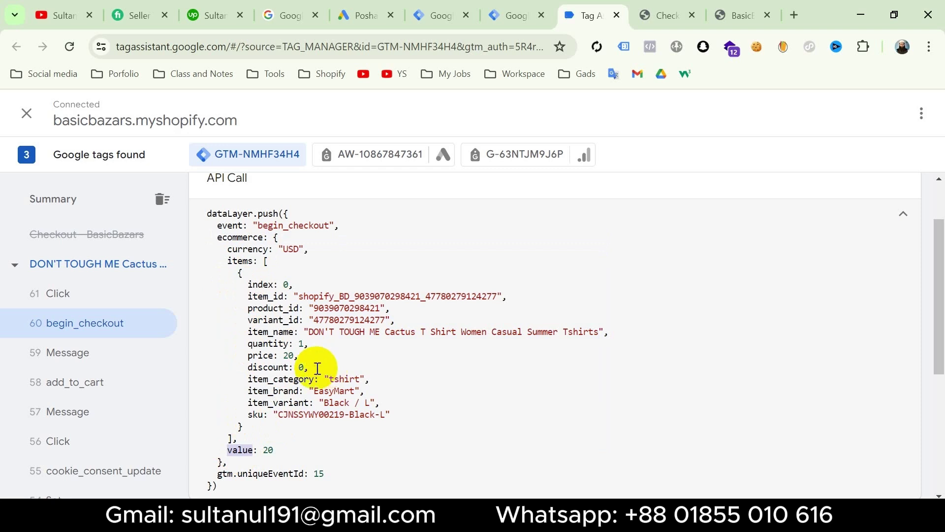
pyautogui.doubleClick(243, 240)
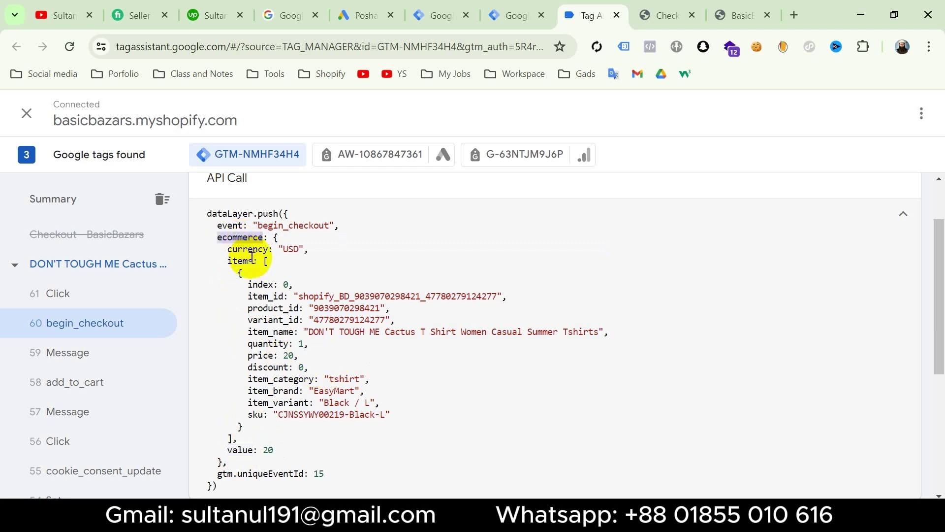
pyautogui.click(250, 248)
pyautogui.doubleClick(251, 248)
pyautogui.press('super+c')
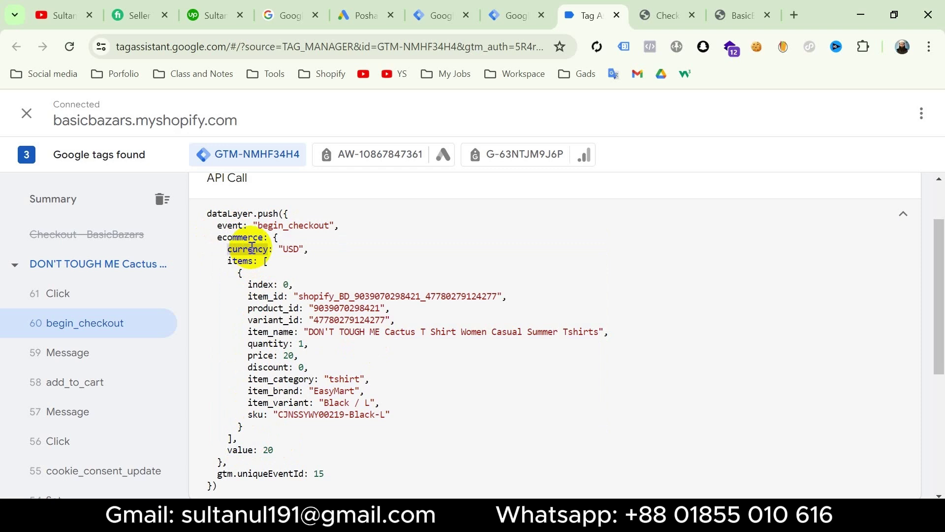
pyautogui.doubleClick(241, 449)
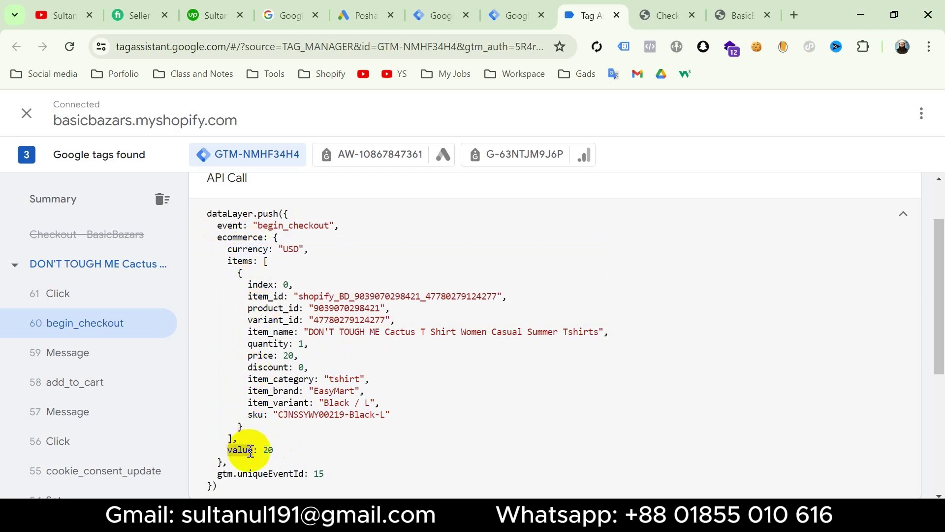
# Switch to Google Tag Manager and start a new Data Layer Variable for the untitled tag's Conversion Value
pyautogui.click(445, 14)
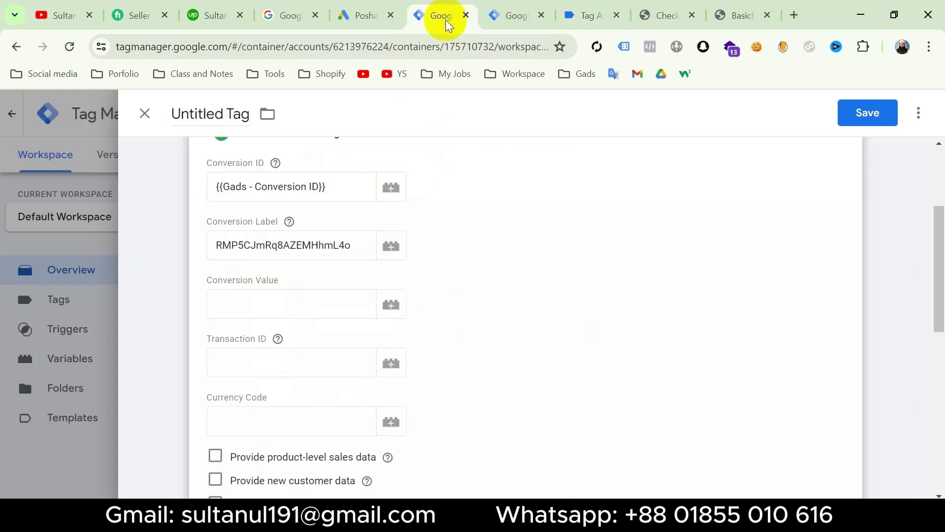
pyautogui.click(318, 302)
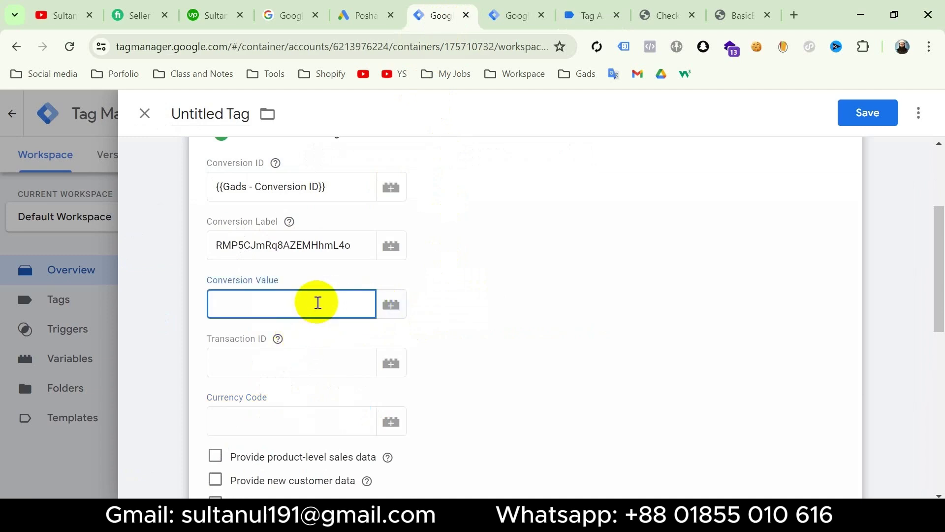
pyautogui.click(392, 308)
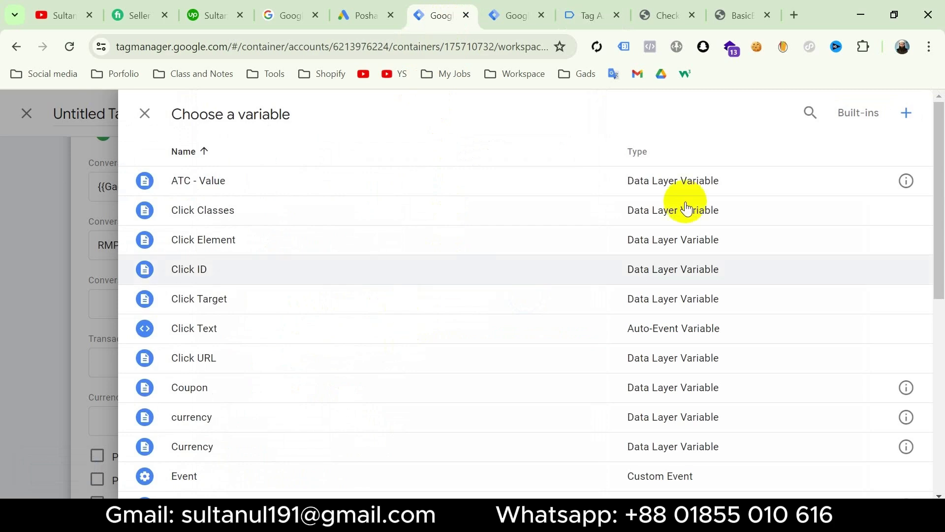
pyautogui.click(906, 113)
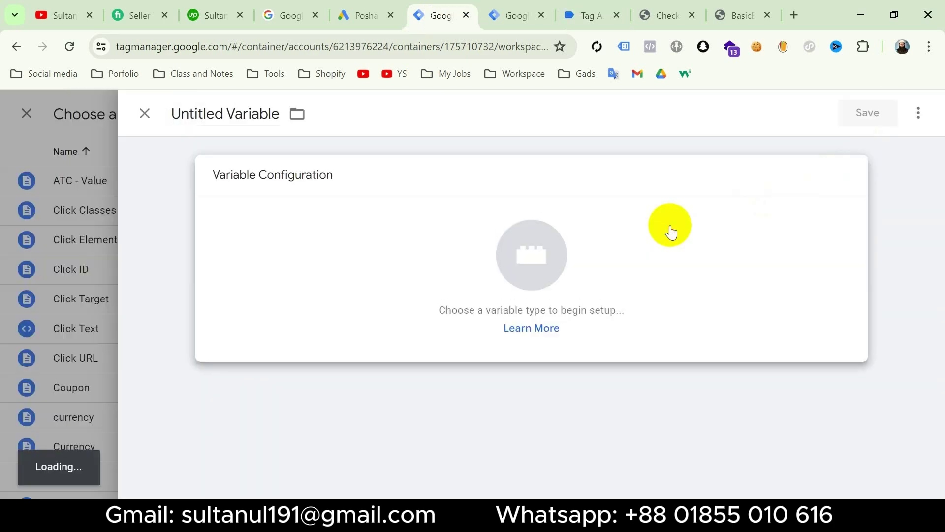
pyautogui.click(671, 228)
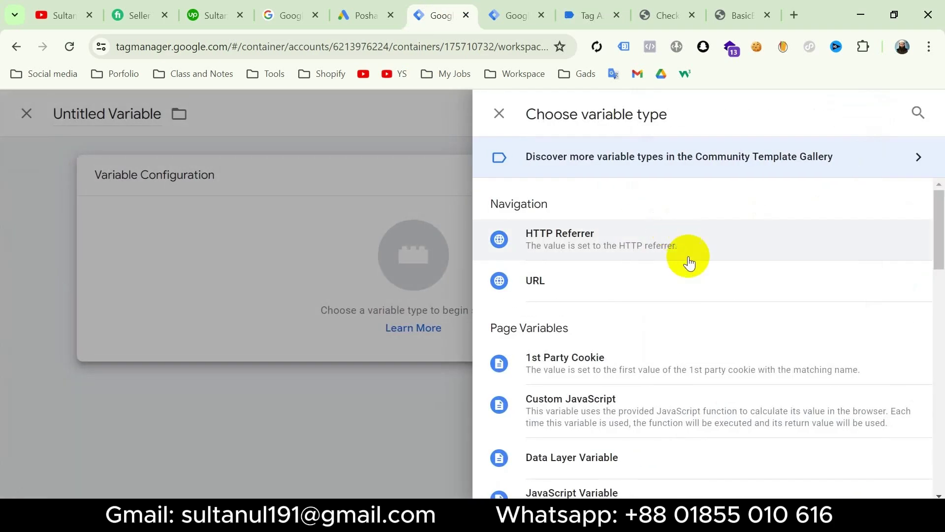
pyautogui.scroll(-3, 690, 333)
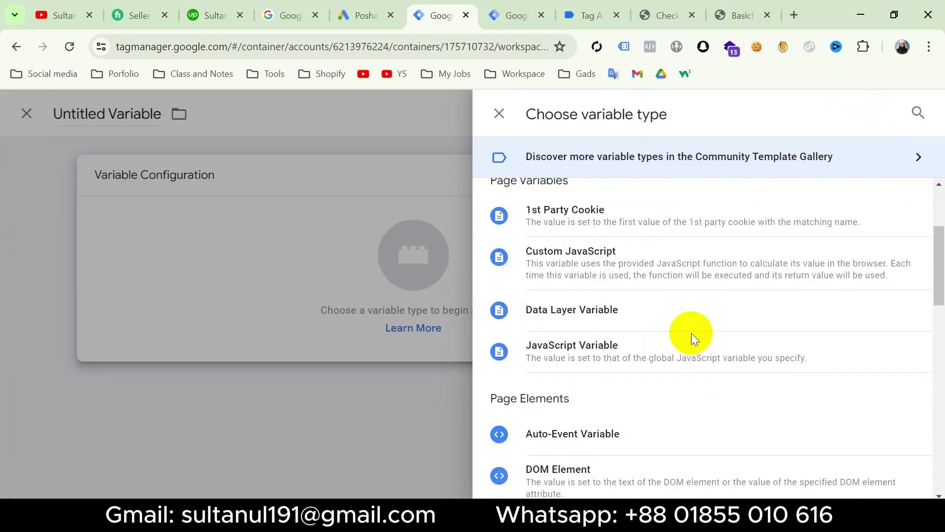
pyautogui.click(634, 319)
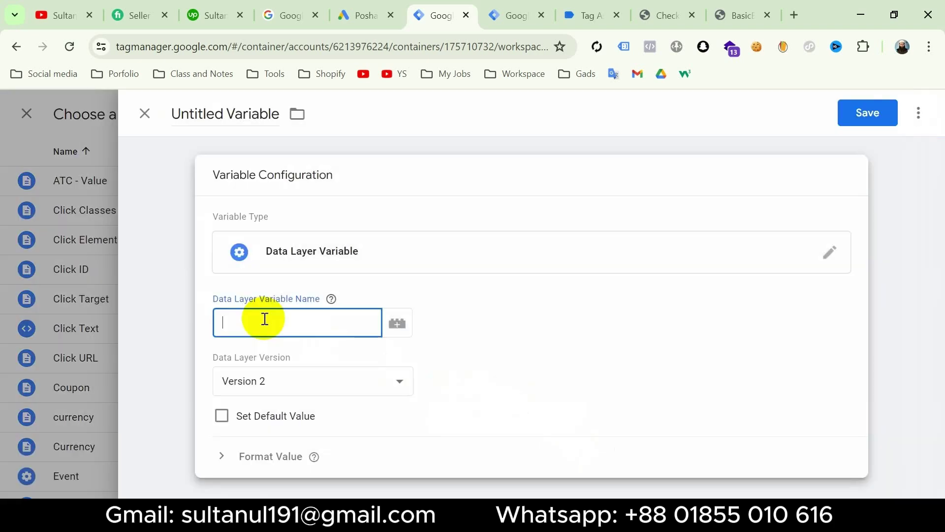
# Set the data layer variable name to ecommerce.value and save the variable as Begin Checkout Value
pyautogui.press('super+v')
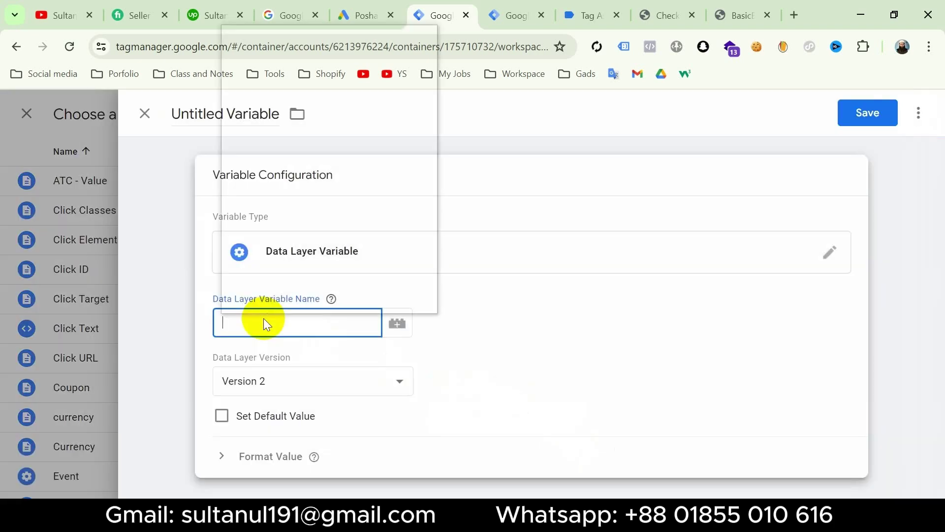
pyautogui.click(335, 193)
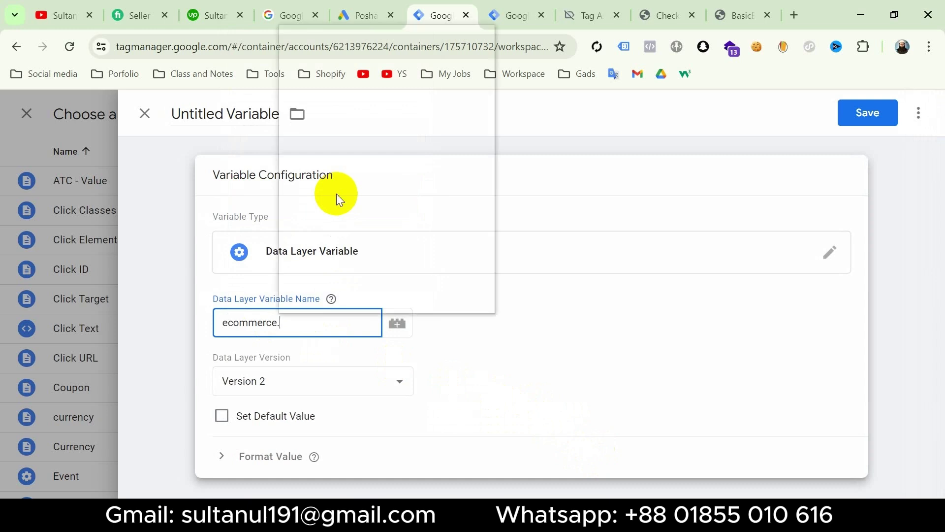
pyautogui.write('.')
pyautogui.press('super+v')
pyautogui.click(371, 77)
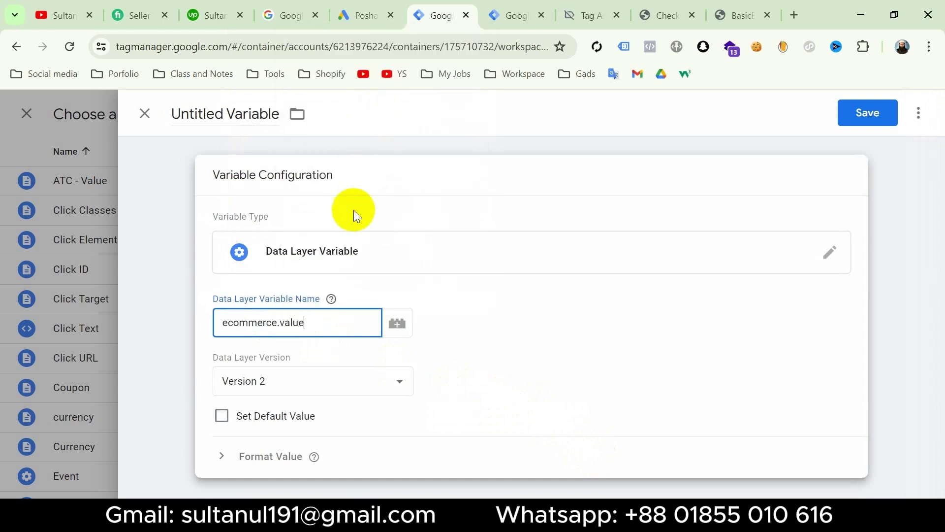
pyautogui.click(221, 107)
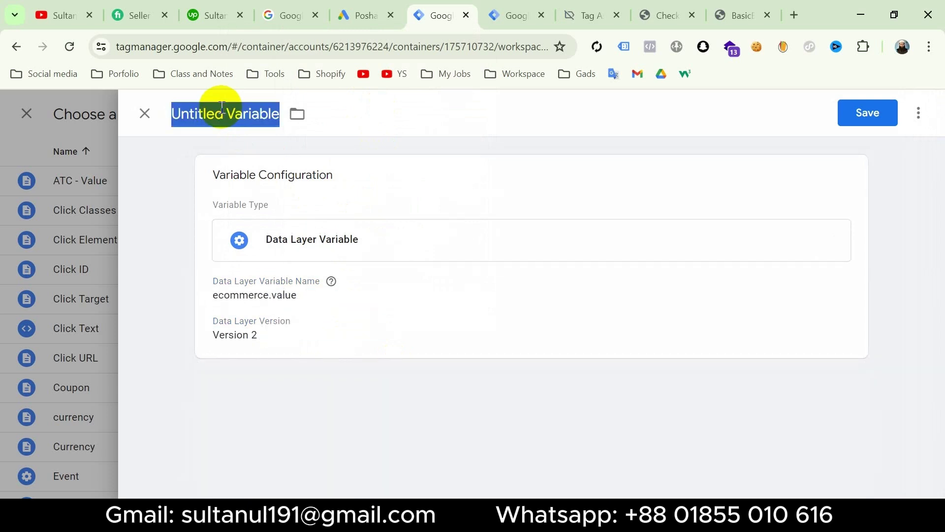
pyautogui.write('Begin Checkout Value')
pyautogui.click(852, 119)
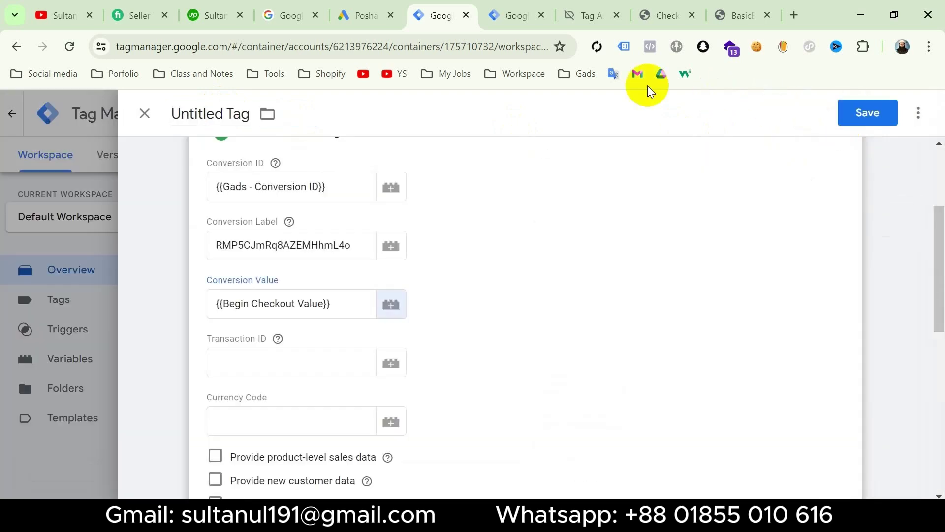
# Open the variable selection for the tag's Currency Code
pyautogui.click(333, 306)
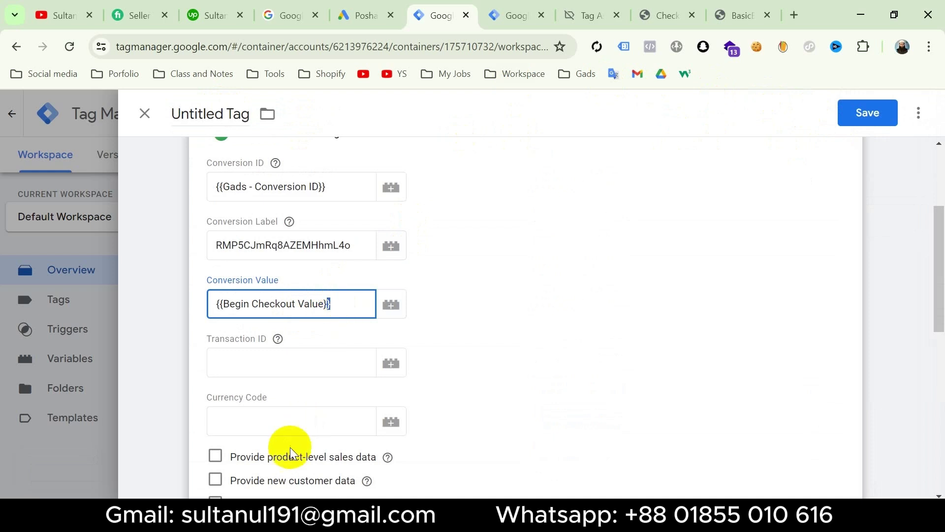
pyautogui.click(299, 424)
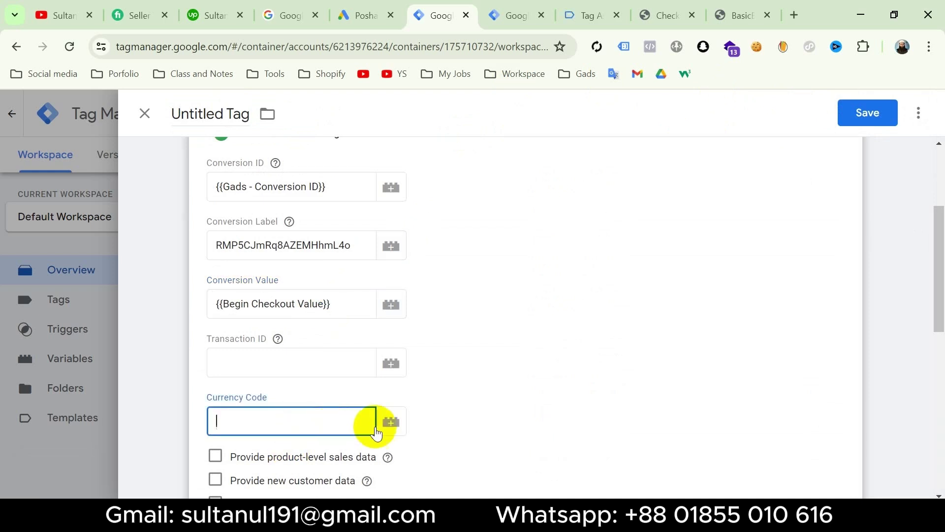
pyautogui.click(392, 428)
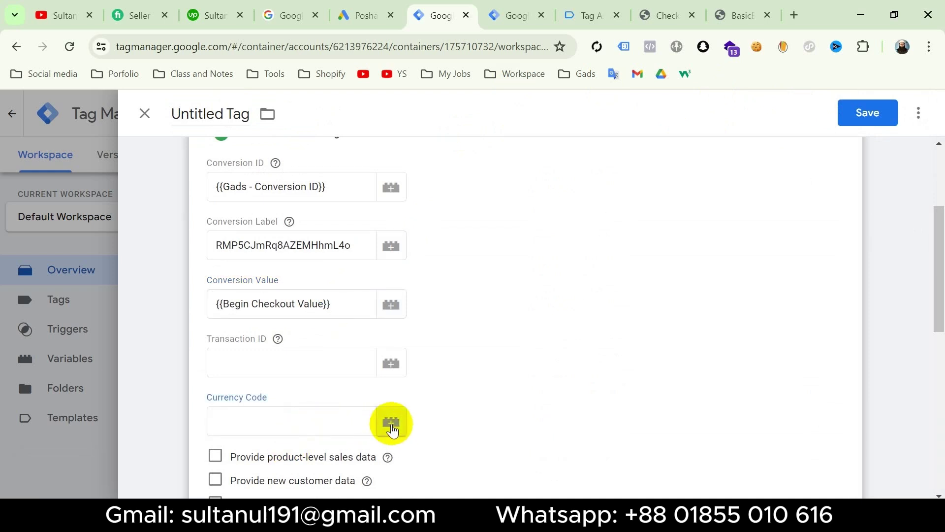
pyautogui.click(909, 119)
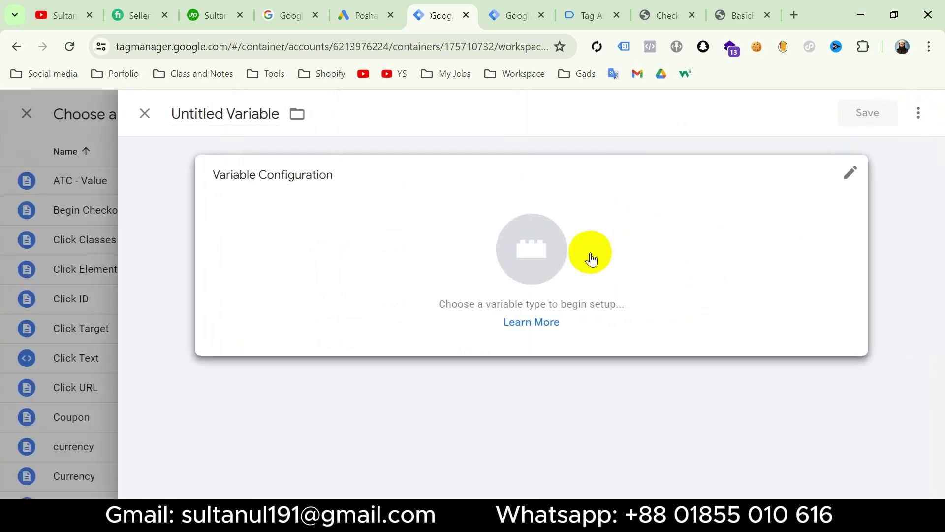
pyautogui.click(591, 259)
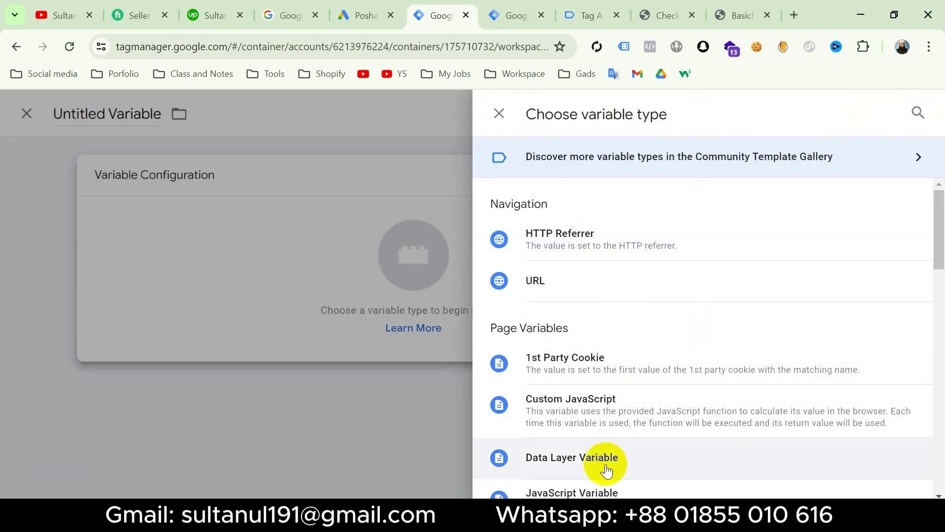
pyautogui.click(606, 459)
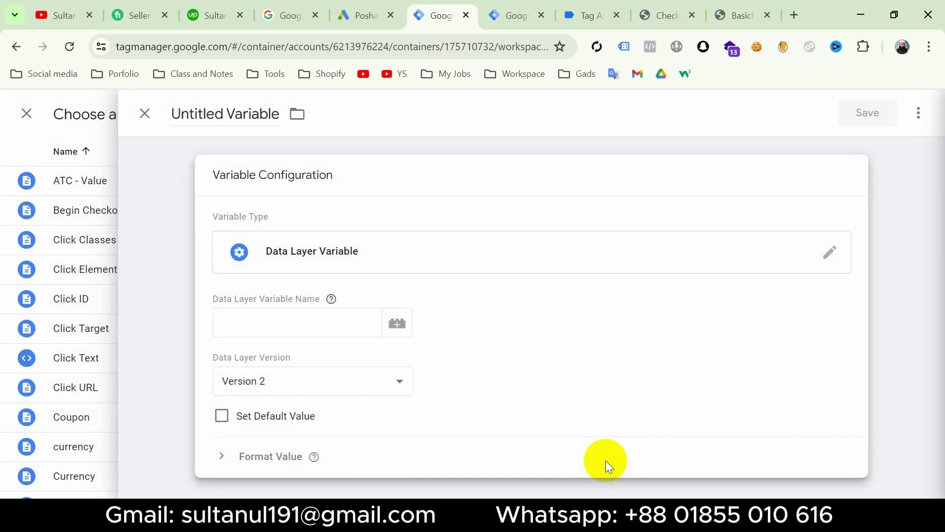
pyautogui.click(282, 321)
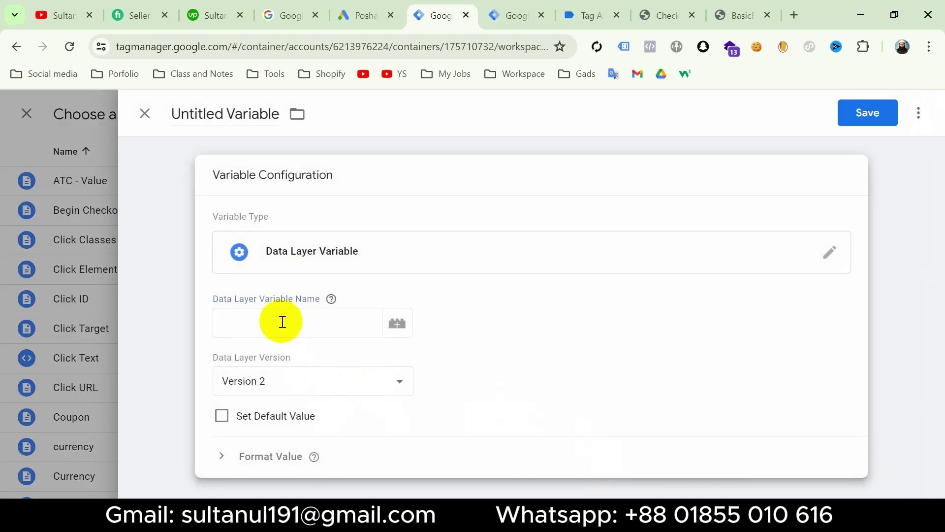
pyautogui.press('super+v')
pyautogui.click(329, 192)
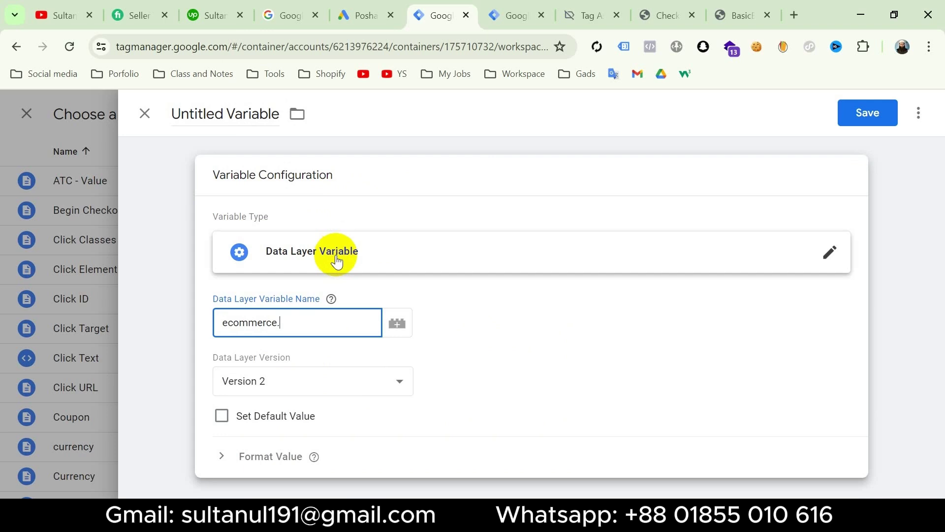
pyautogui.press('super+v')
pyautogui.click(386, 119)
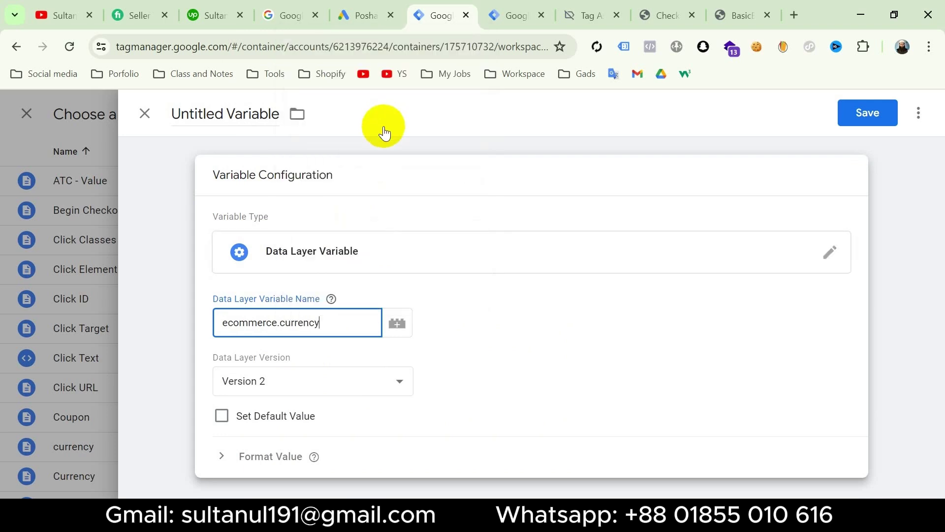
pyautogui.click(215, 110)
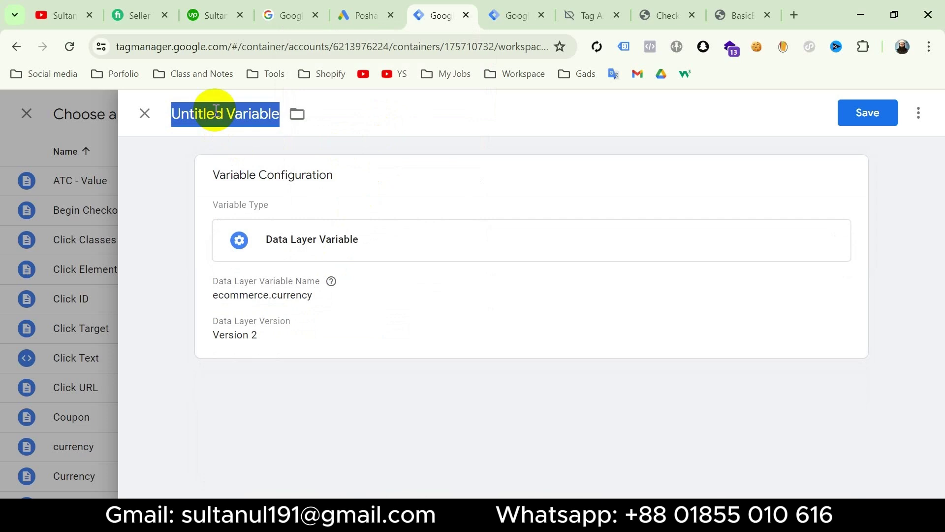
pyautogui.write('Currency')
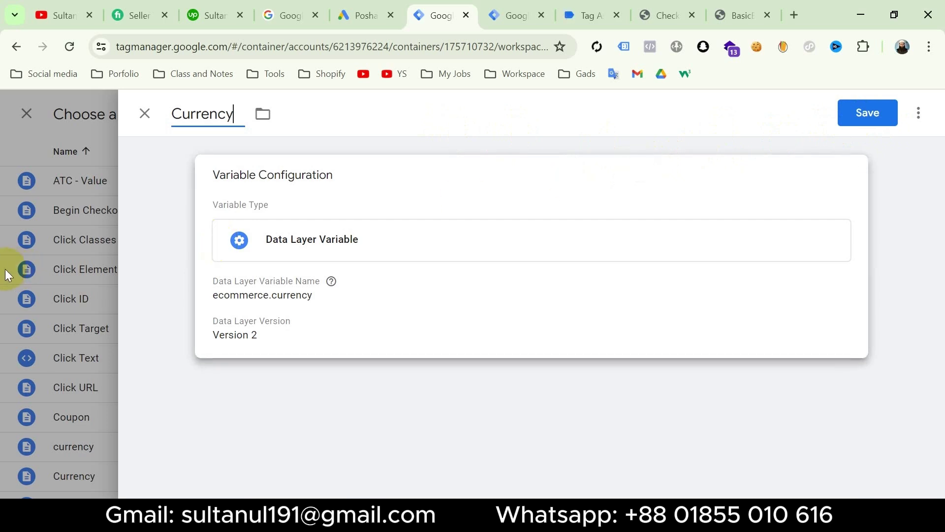
pyautogui.click(63, 249)
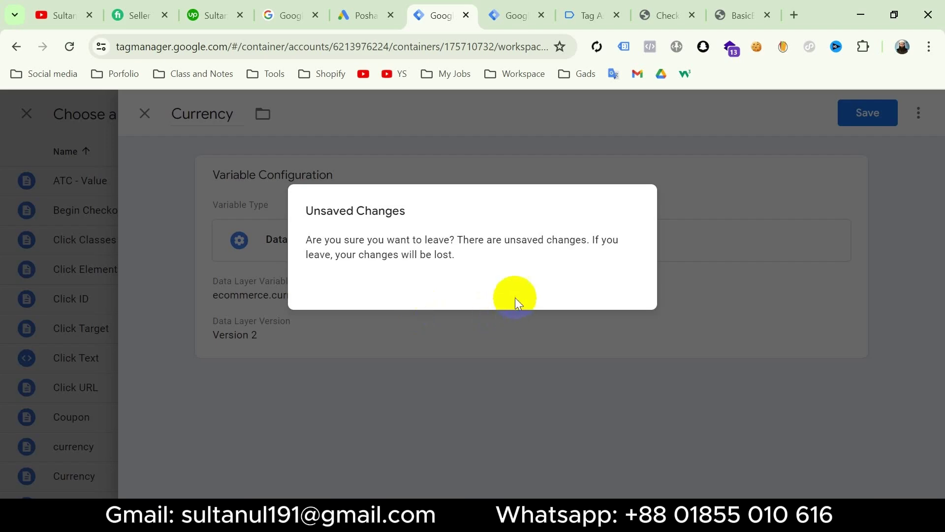
pyautogui.click(603, 290)
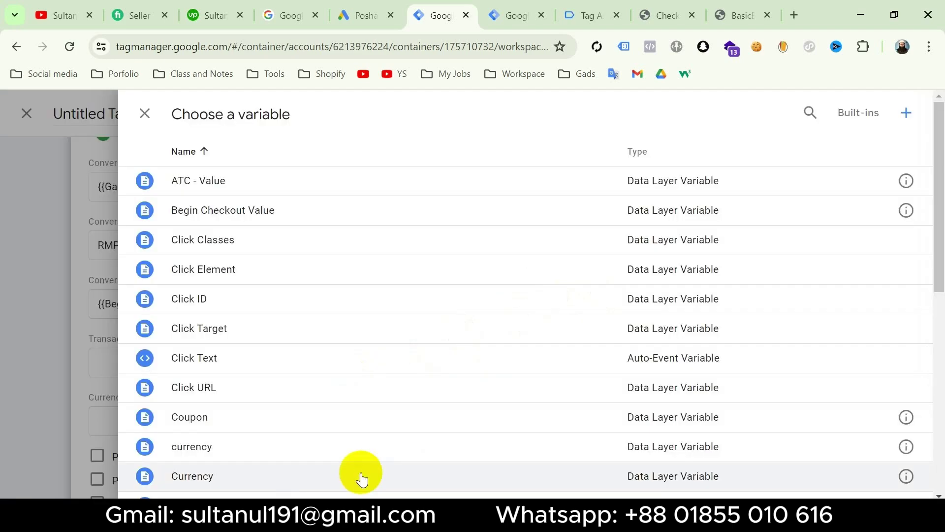
# Choose the existing capitalised Currency data layer variable as the tag's Currency Code
pyautogui.click(361, 476)
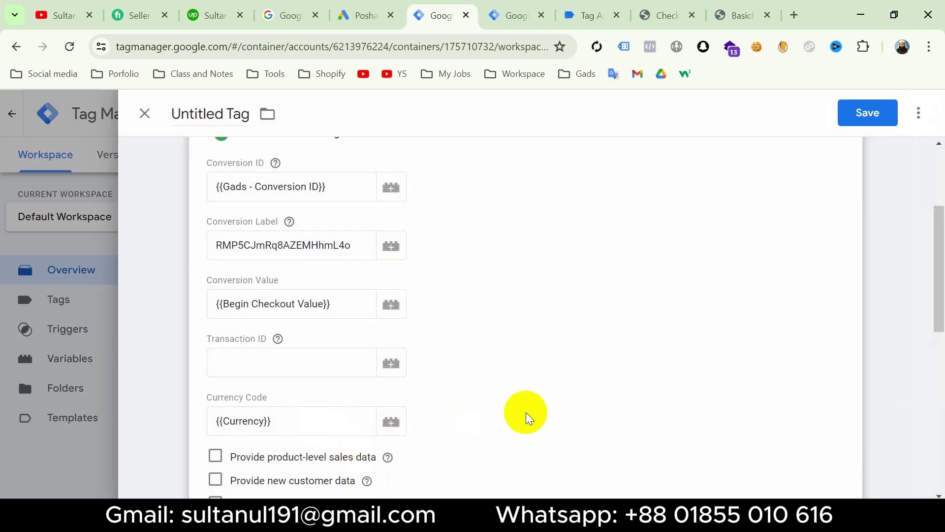
# Add a new trigger to the tag and set its trigger type to Custom Event
pyautogui.scroll(-7, 552, 372)
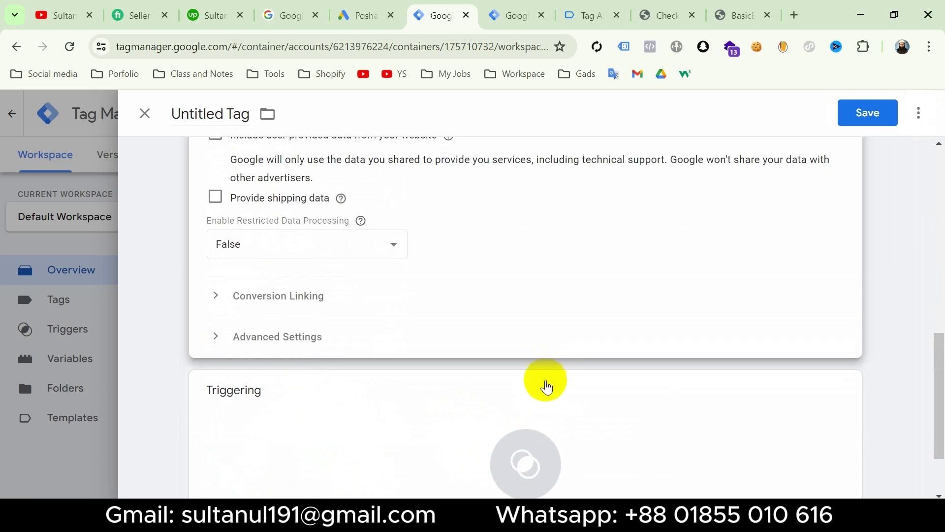
pyautogui.scroll(-2, 547, 387)
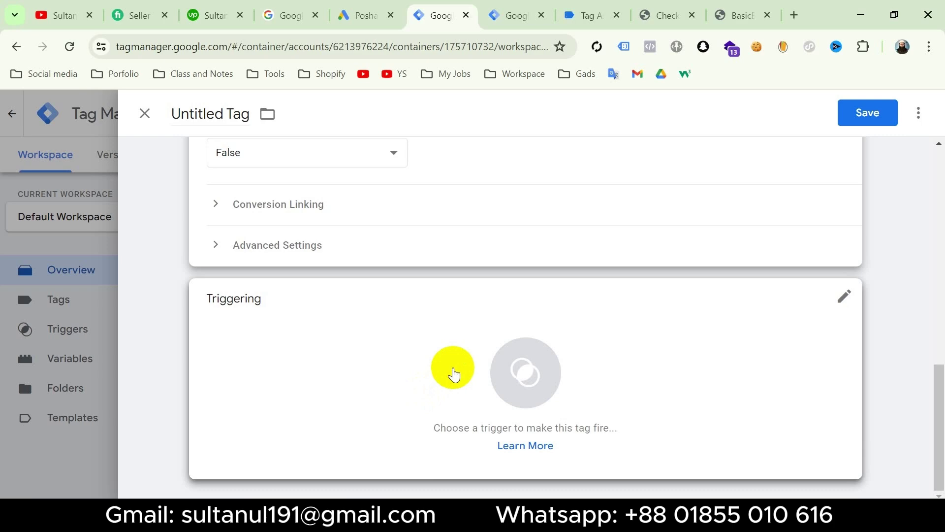
pyautogui.click(453, 374)
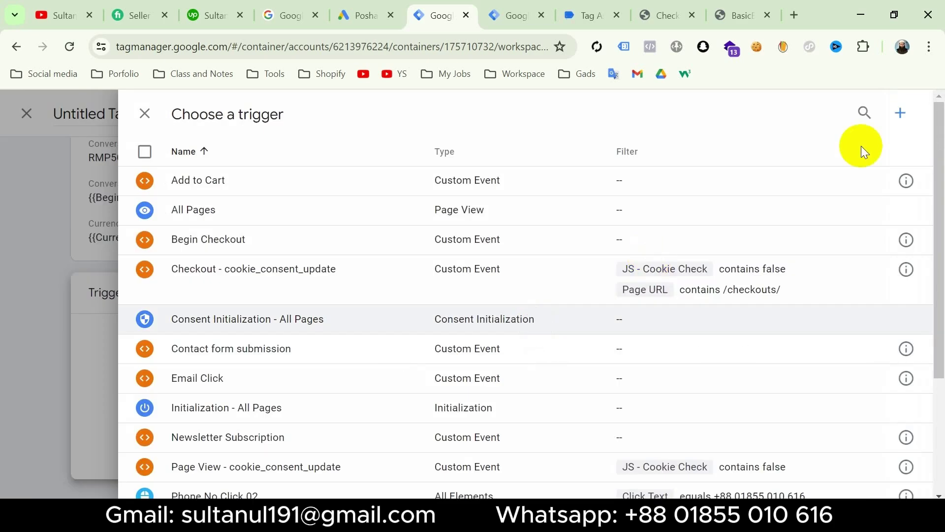
pyautogui.click(900, 117)
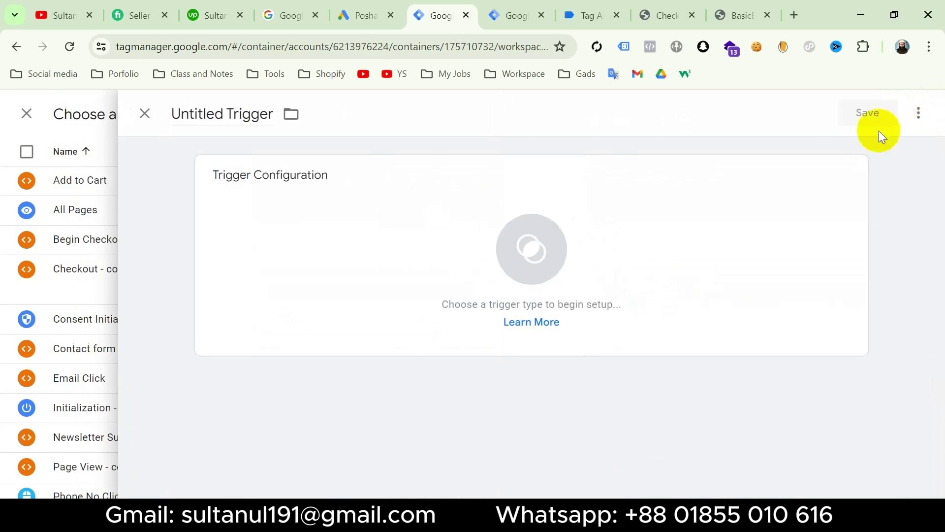
pyautogui.click(591, 255)
pyautogui.scroll(-5, 696, 350)
pyautogui.scroll(-3, 696, 351)
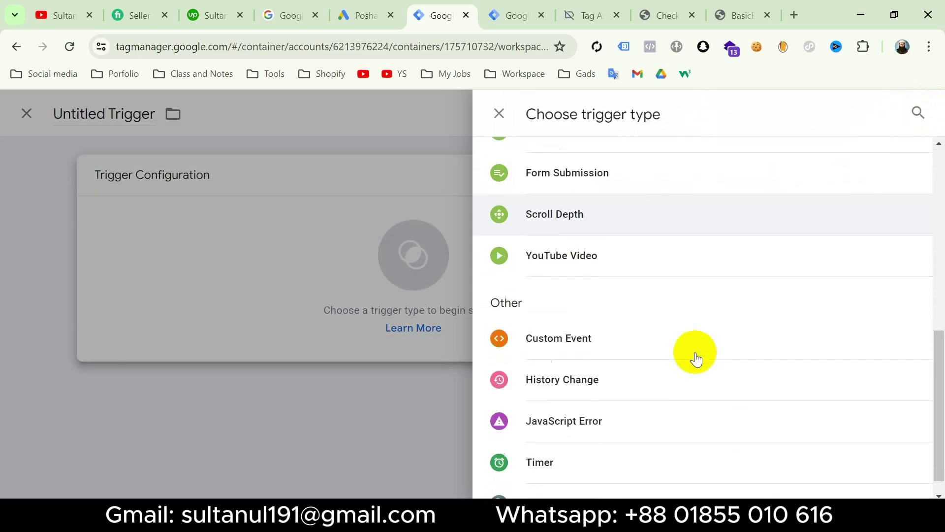
pyautogui.click(598, 339)
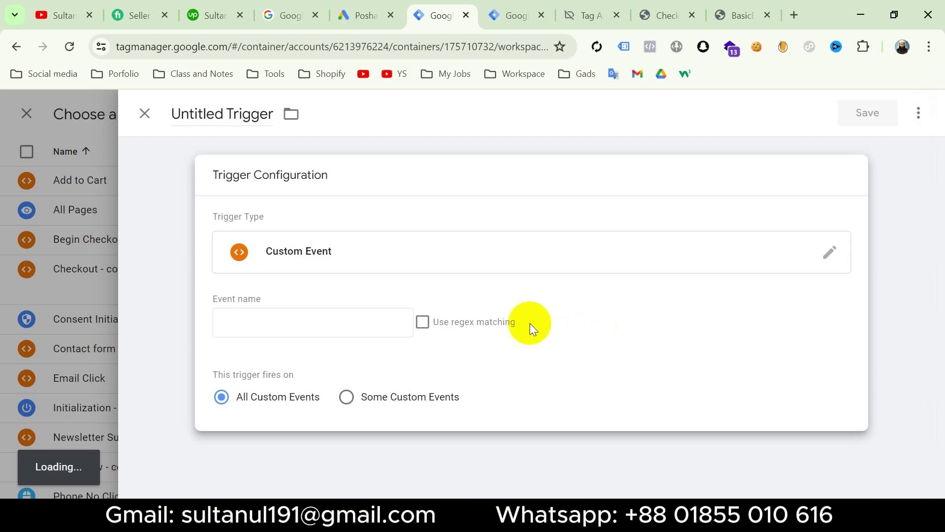
# Switch to Tag Assistant and copy the event name begin_checkout from the data layer push for the trigger
pyautogui.click(315, 318)
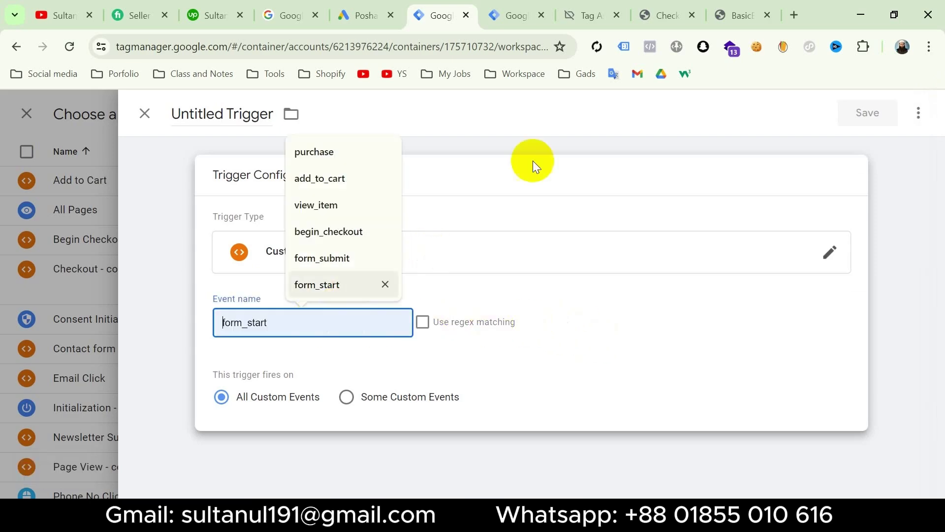
pyautogui.click(591, 17)
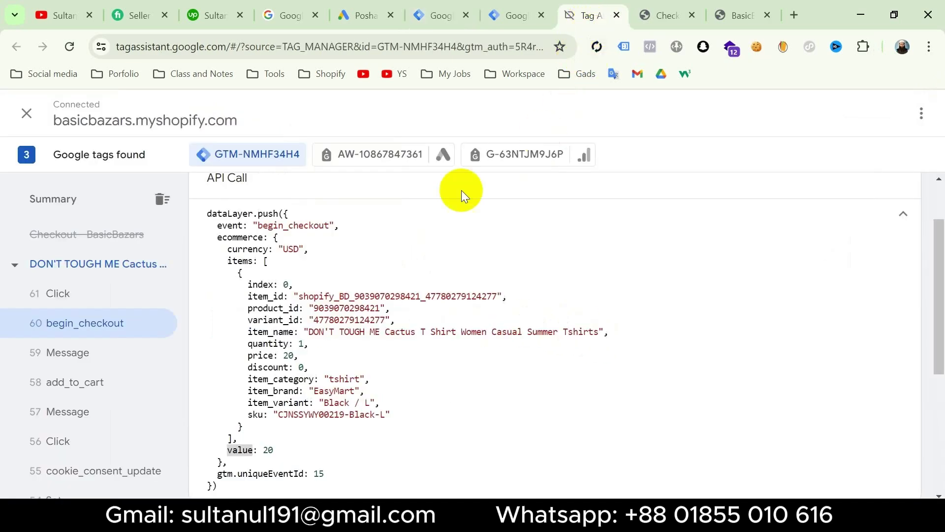
pyautogui.doubleClick(294, 267)
pyautogui.hotkey('ctrl', 'c')
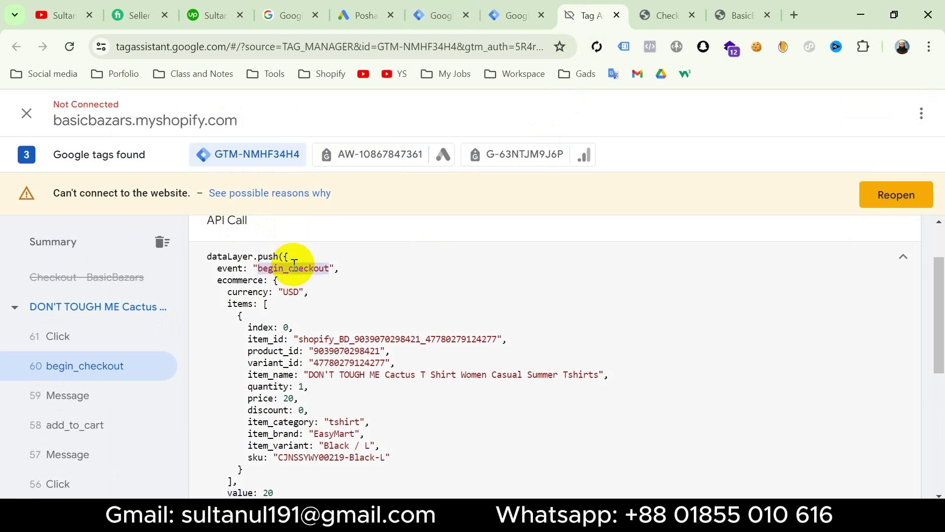
pyautogui.click(444, 16)
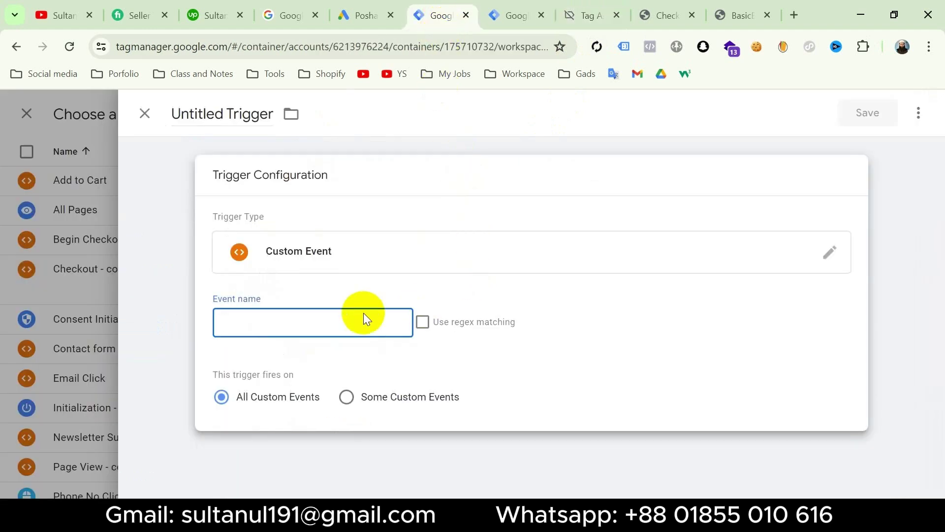
pyautogui.hotkey('ctrl', 'v')
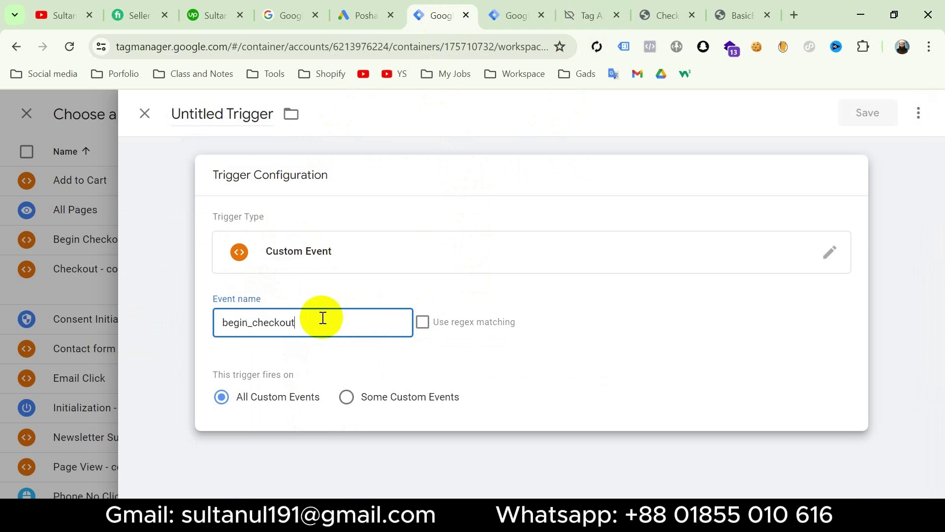
pyautogui.click(222, 114)
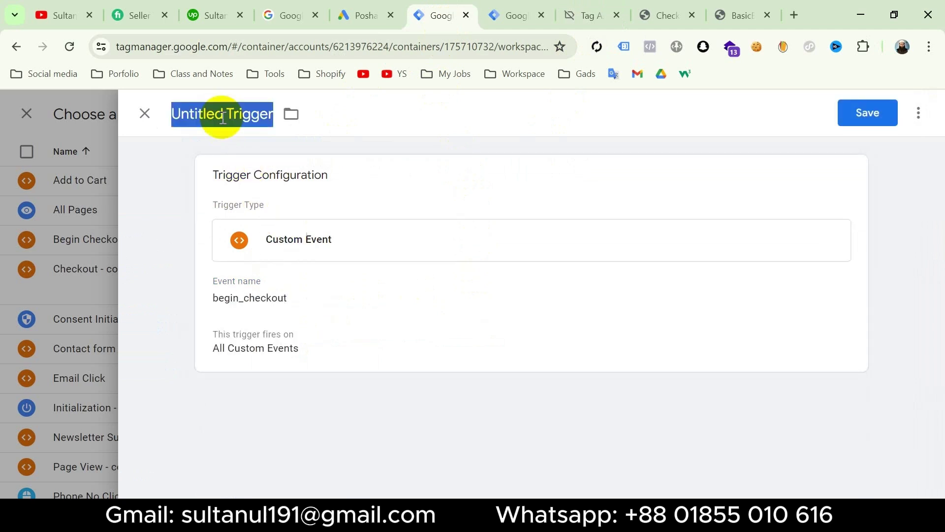
pyautogui.hotkey('ctrl', 'v')
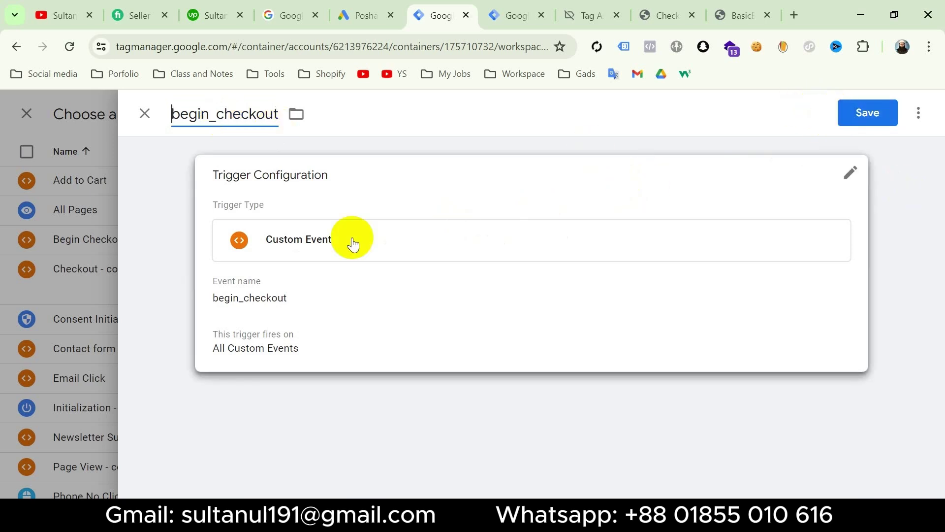
pyautogui.click(86, 269)
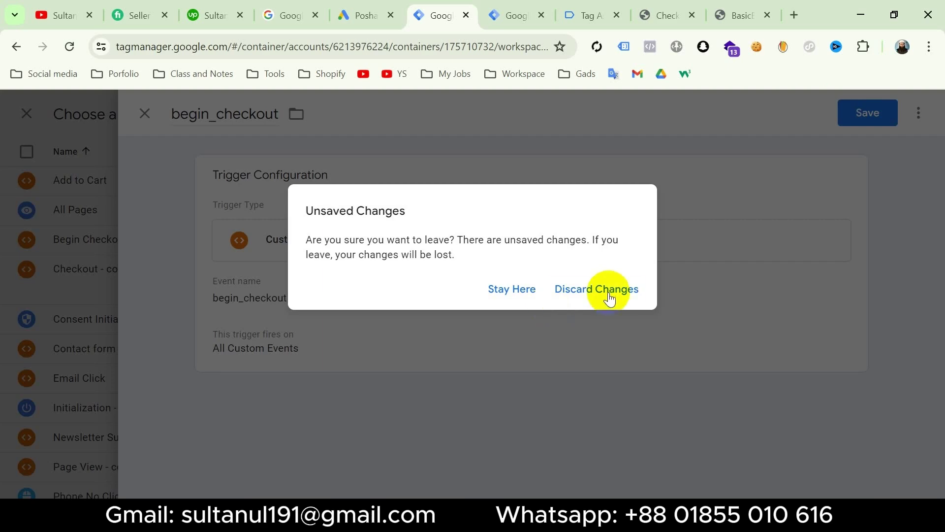
pyautogui.click(607, 289)
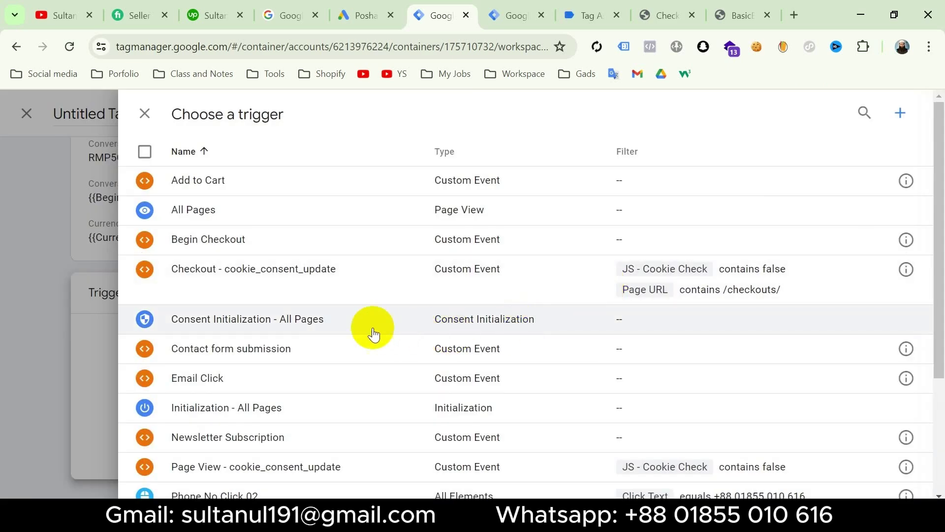
# Assign the existing Begin Checkout trigger to the tag, then save the tag under the name Gads - Begin Checkout
pyautogui.click(294, 240)
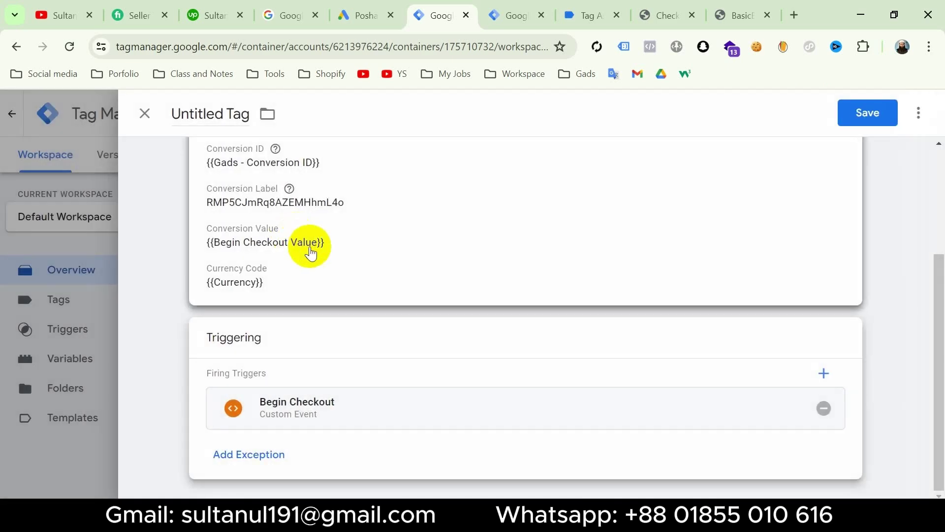
pyautogui.click(215, 113)
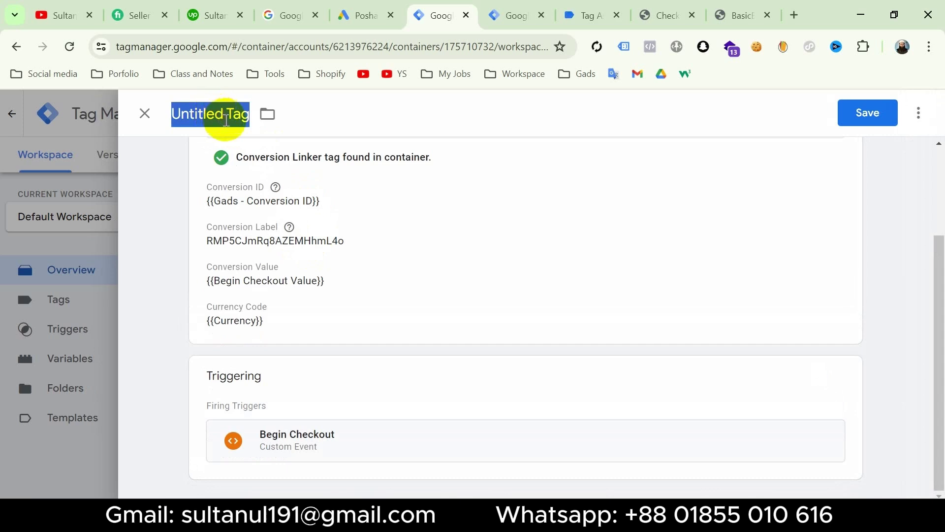
pyautogui.write('Gads - Begin')
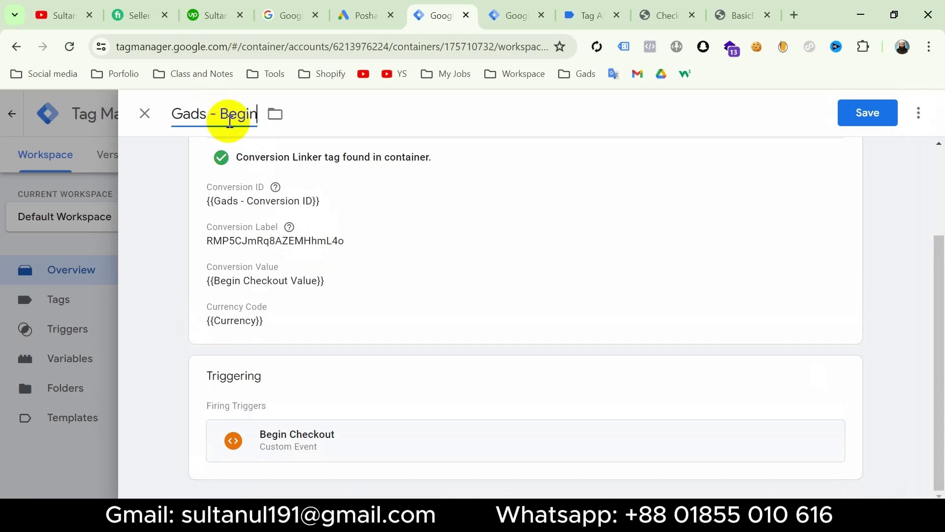
pyautogui.write(' Checkout')
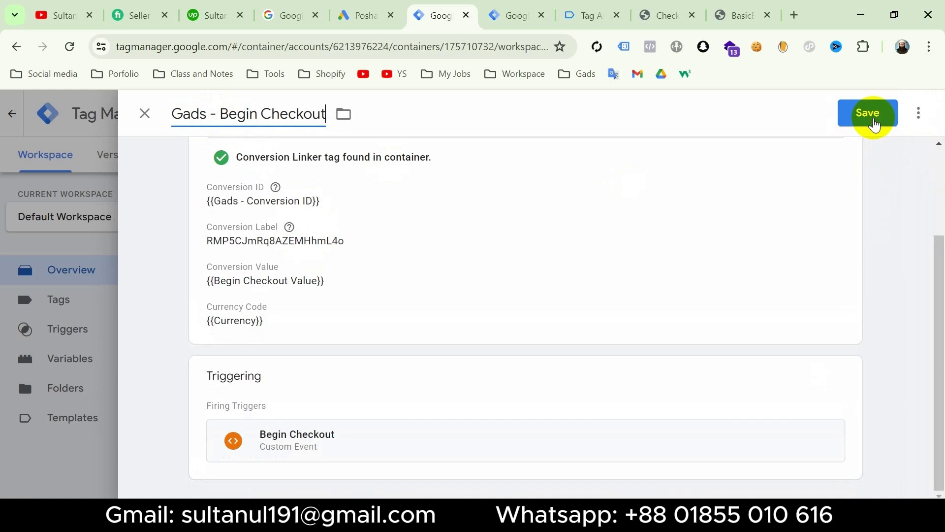
pyautogui.click(874, 125)
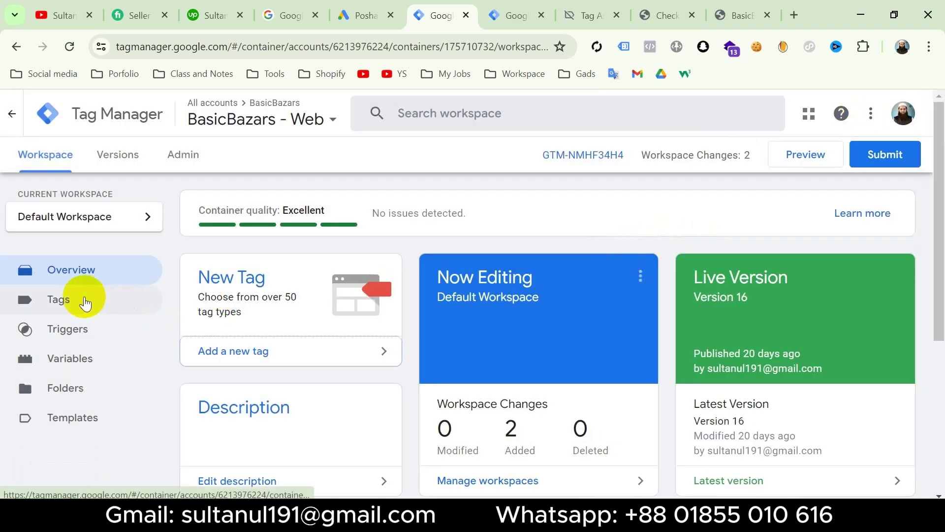
# Examine the workspace's tag list for the Gads - Begin Checkout tag and its firing trigger
pyautogui.click(85, 303)
pyautogui.scroll(-10, 414, 344)
pyautogui.scroll(-1, 415, 348)
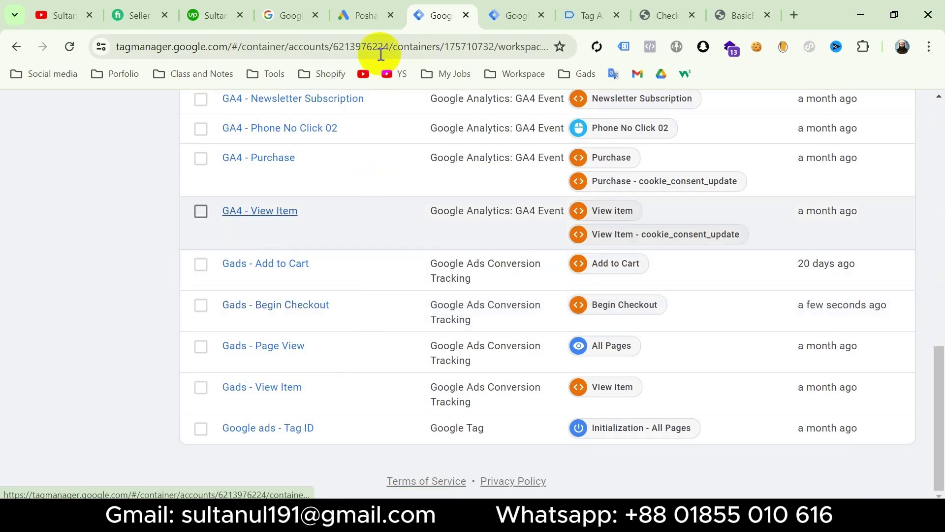
# Switch to Google Ads and finish the setup of the Gads - Begin Checkout conversion action
pyautogui.hotkey('ctrl', 'shift', 'Tab')
pyautogui.scroll(-3, 390, 348)
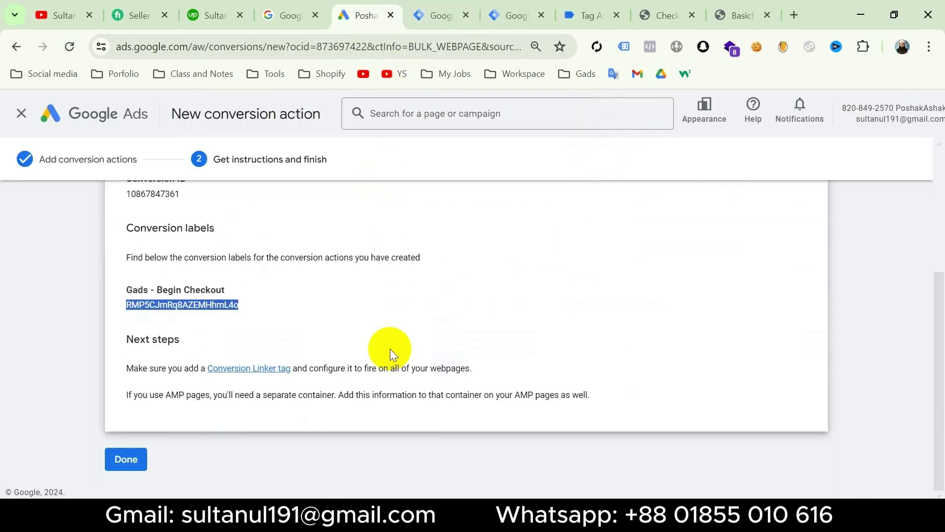
pyautogui.click(129, 461)
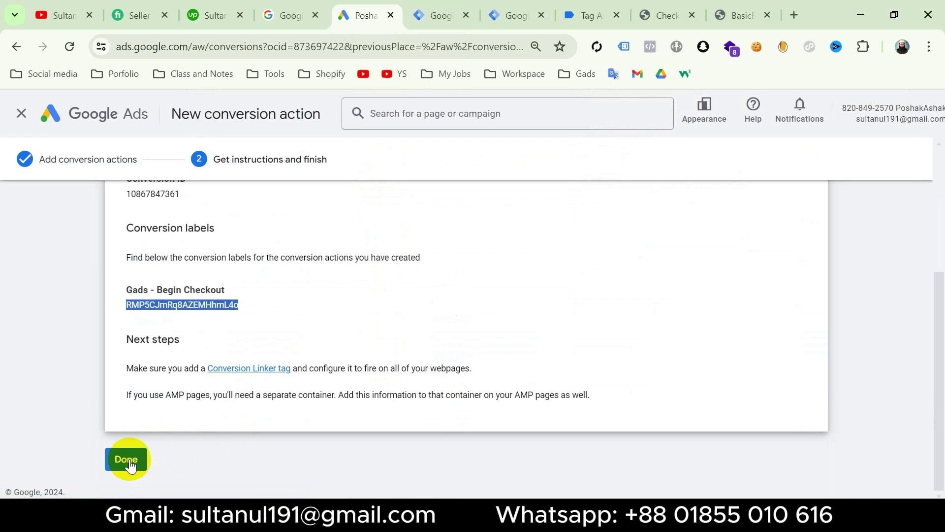
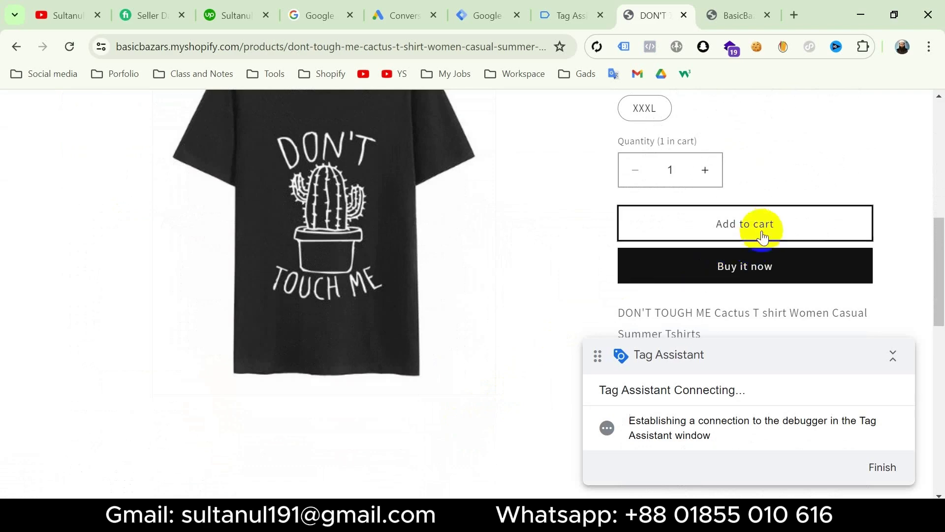
# Add the cactus T-shirt to the cart in the connected store, proceed to checkout and check the page's URL
pyautogui.click(760, 225)
pyautogui.scroll(-8, 768, 310)
pyautogui.click(767, 310)
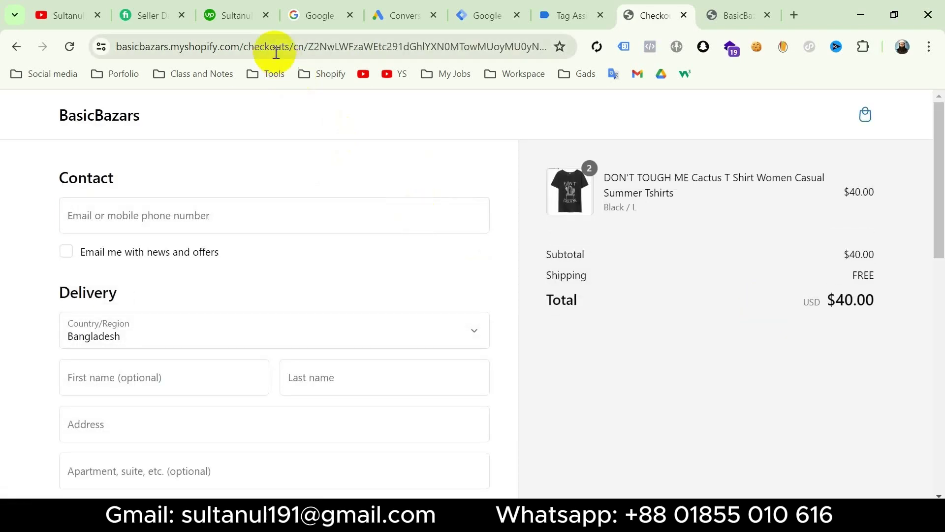
pyautogui.click(271, 46)
pyautogui.doubleClick(269, 47)
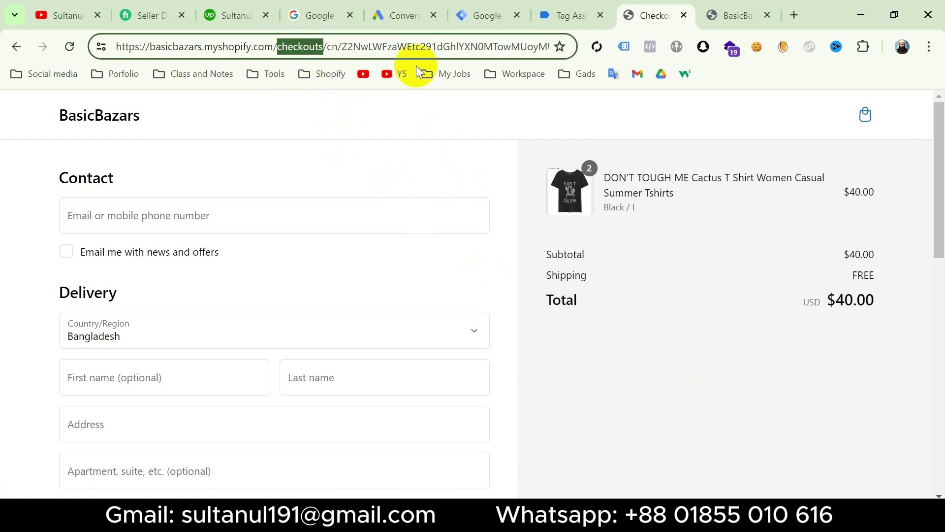
# Switch to Tag Assistant, dismiss the connection dialog and check the fired tags for Gads - Begin Checkout
pyautogui.click(571, 15)
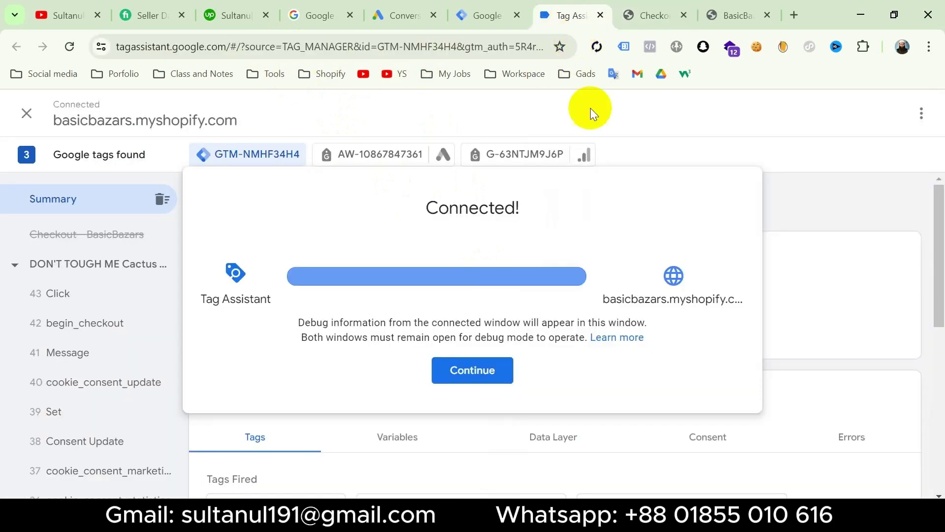
pyautogui.click(477, 373)
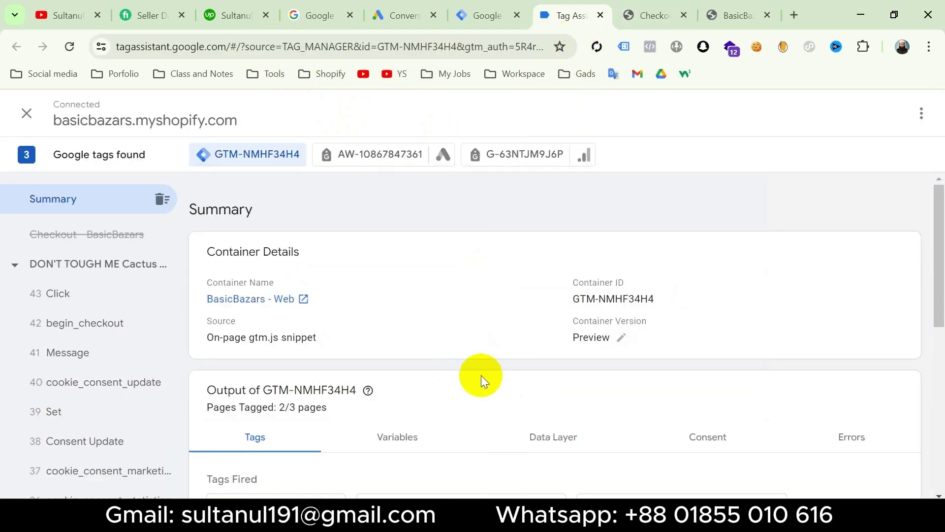
pyautogui.scroll(-8, 467, 380)
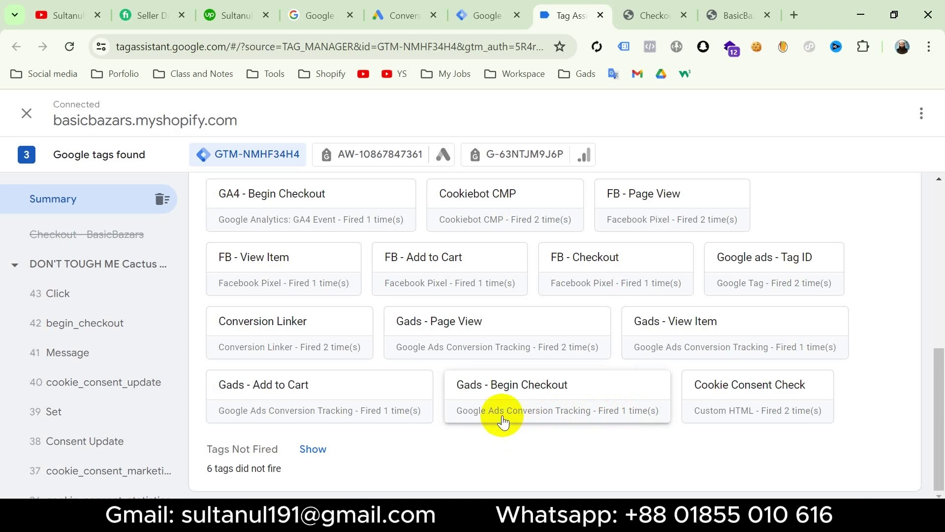
# Switch to Google Ads, reload the conversions summary and check the status of the Gads - Begin Checkout action
pyautogui.click(404, 19)
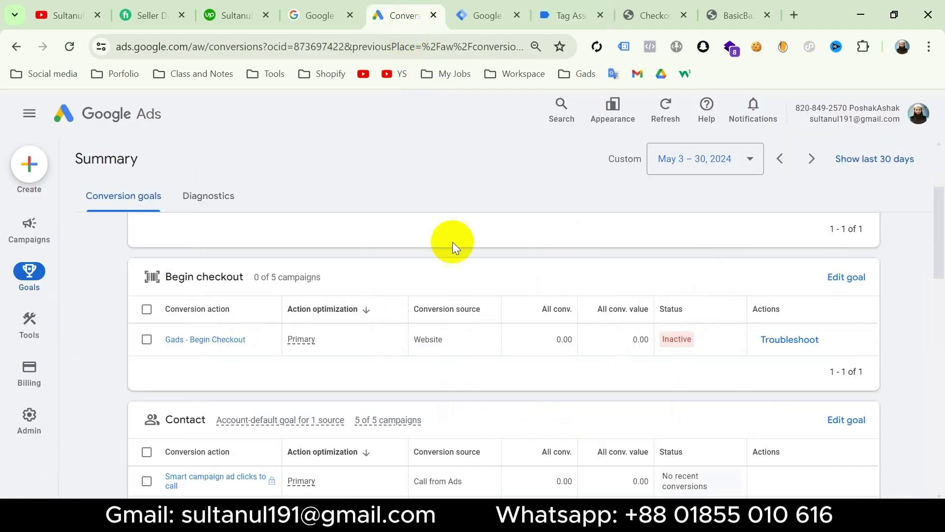
pyautogui.click(68, 47)
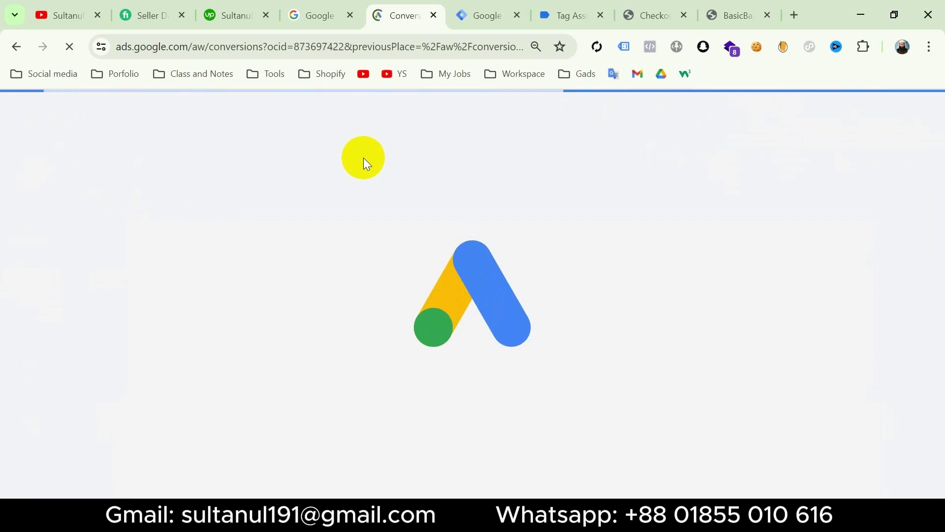
pyautogui.scroll(-4, 587, 243)
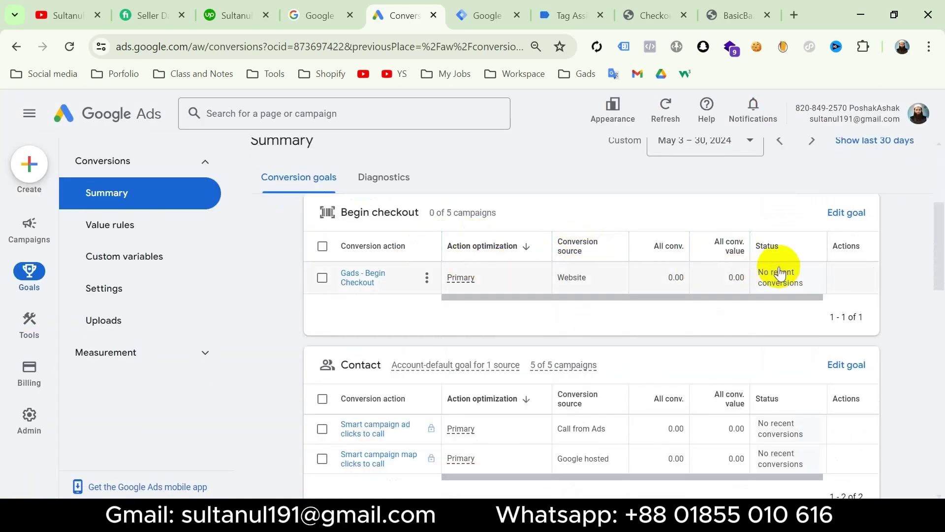
pyautogui.moveTo(786, 283)
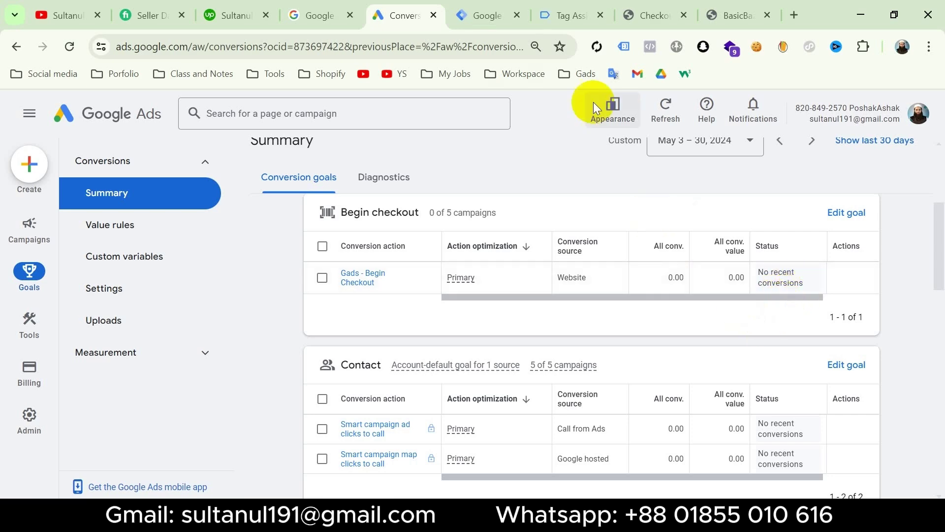
# Switch to Tag Assistant and examine the full properties of the fired Gads - Begin Checkout tag
pyautogui.click(576, 16)
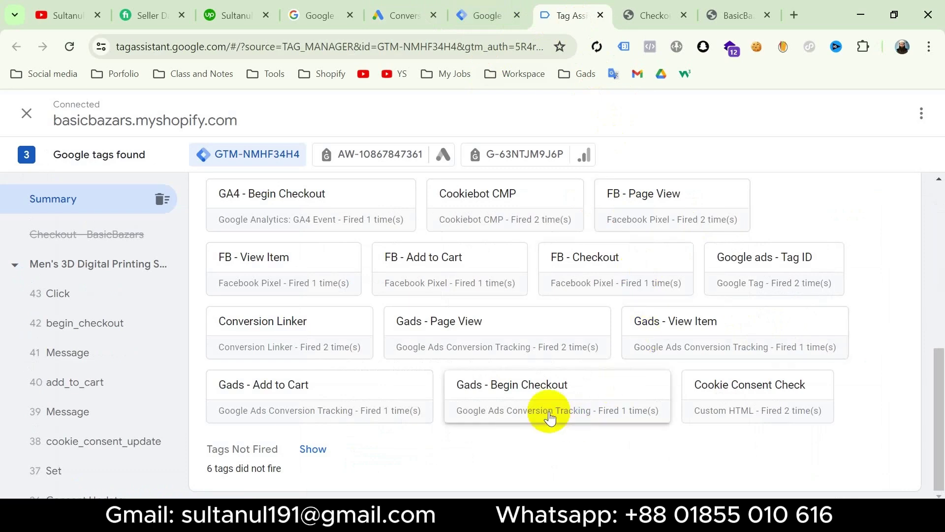
pyautogui.click(587, 393)
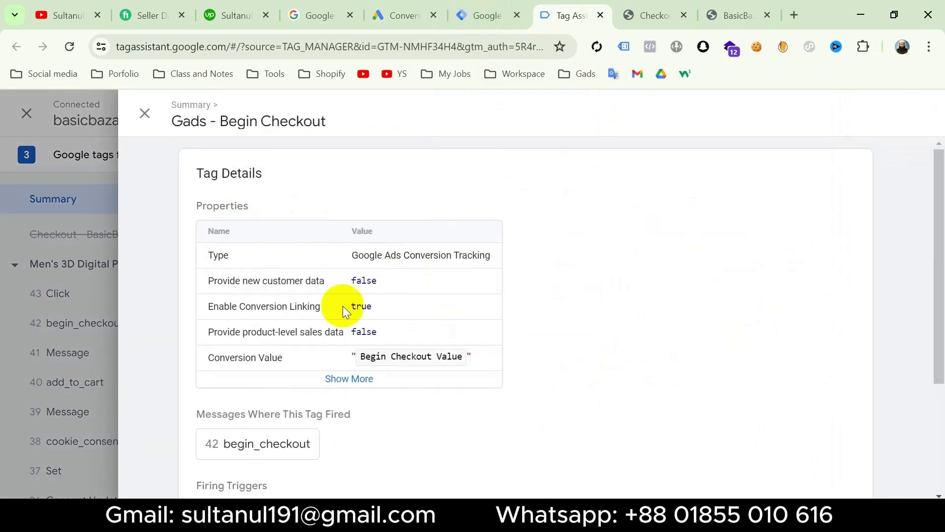
pyautogui.click(350, 379)
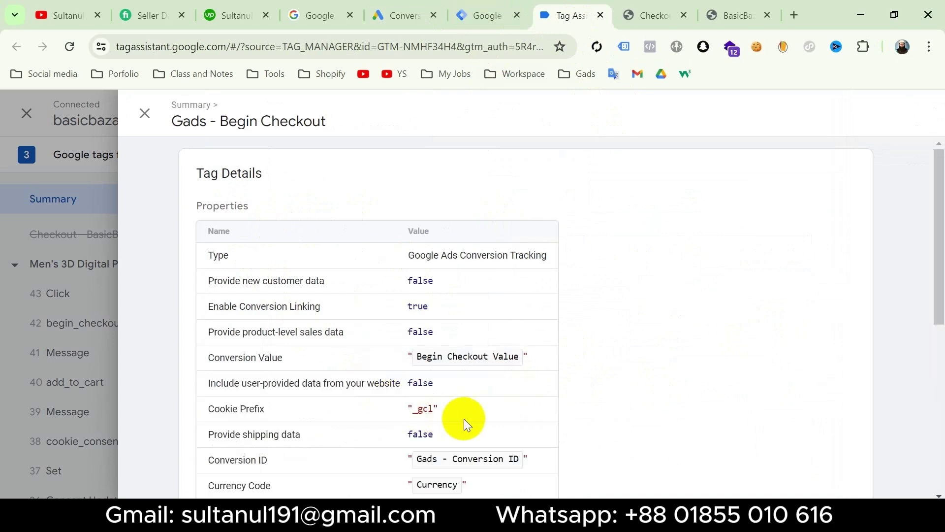
pyautogui.scroll(-2, 464, 418)
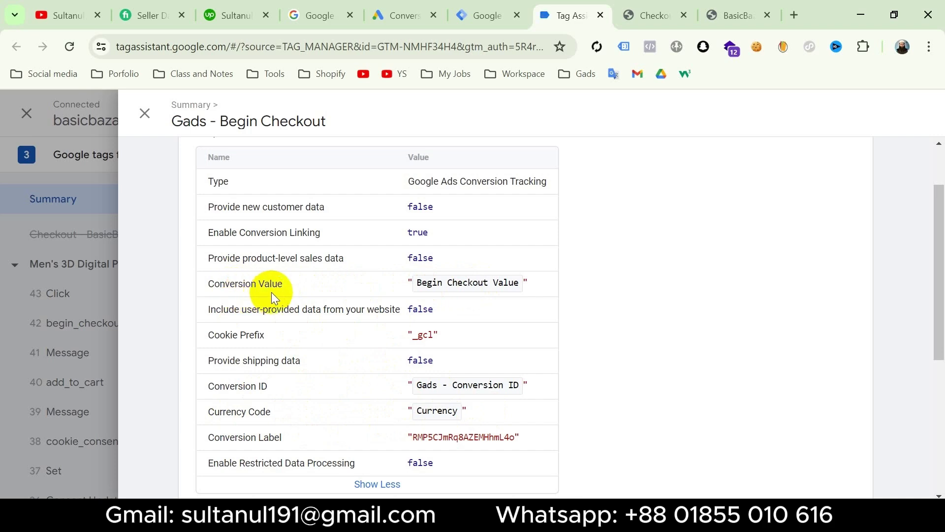
pyautogui.click(88, 258)
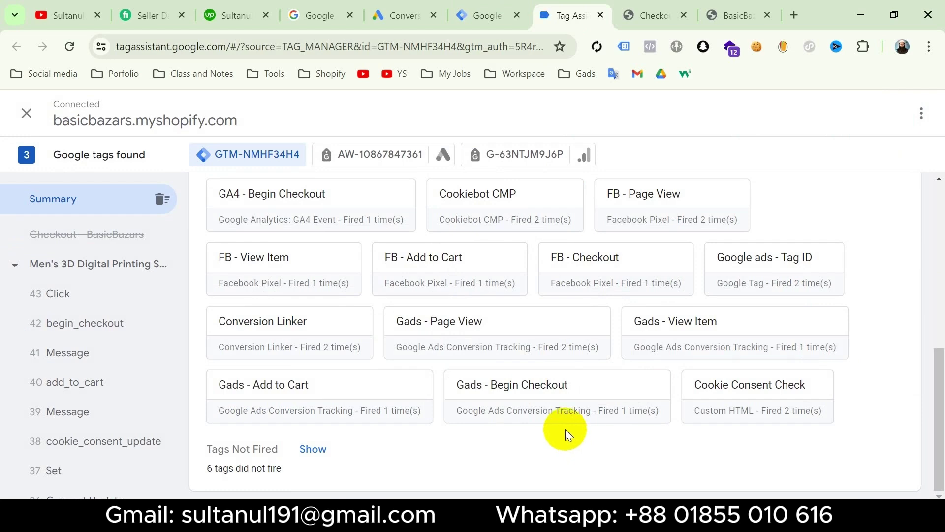
# Switch to Tag Manager and publish the workspace changes with "Gads begin checkout tag setup" as both version name and description
pyautogui.click(488, 21)
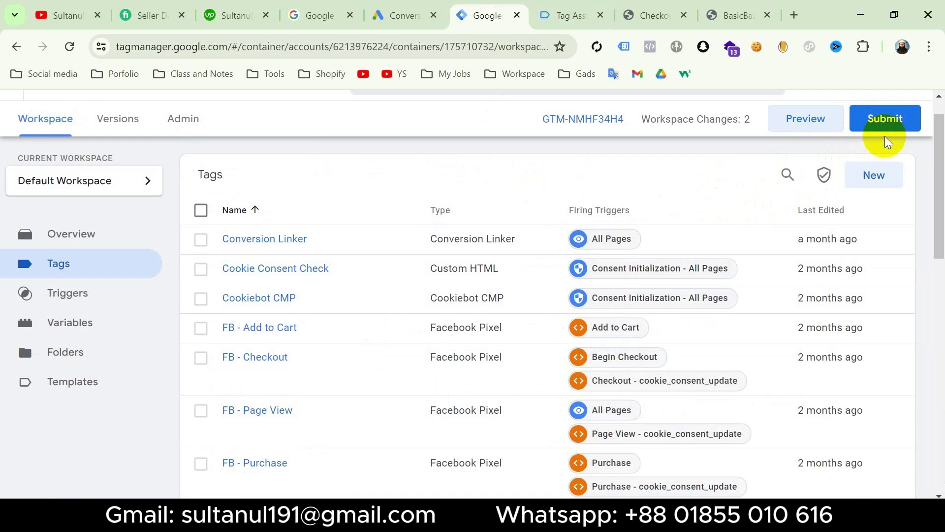
pyautogui.click(885, 120)
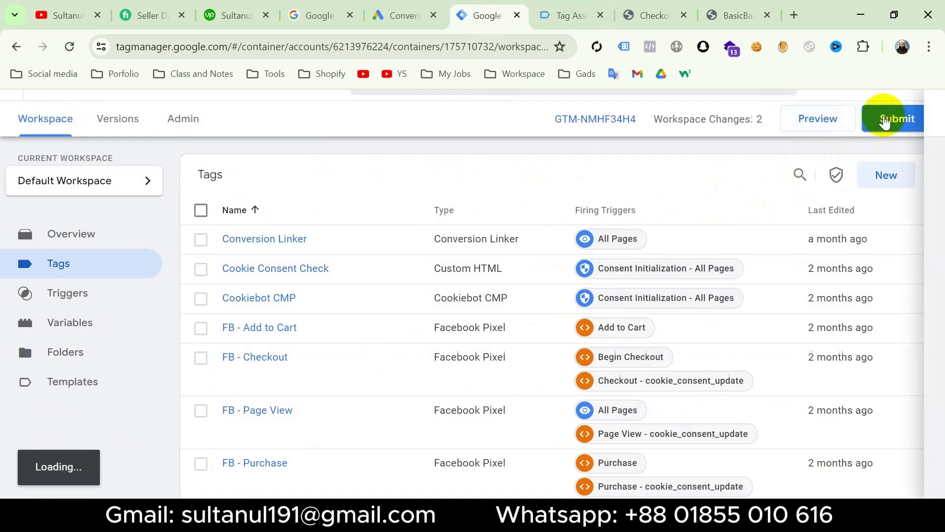
pyautogui.click(288, 276)
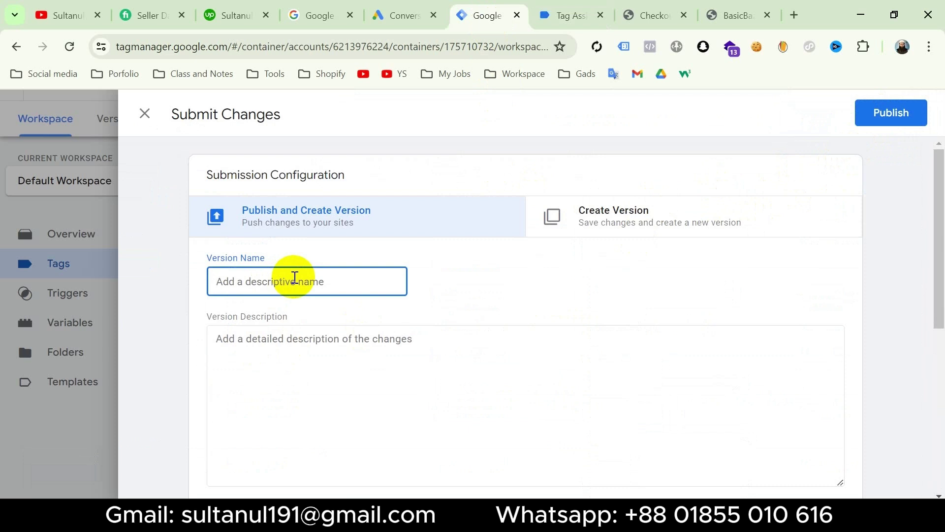
pyautogui.write('Gads begin checkout tag set')
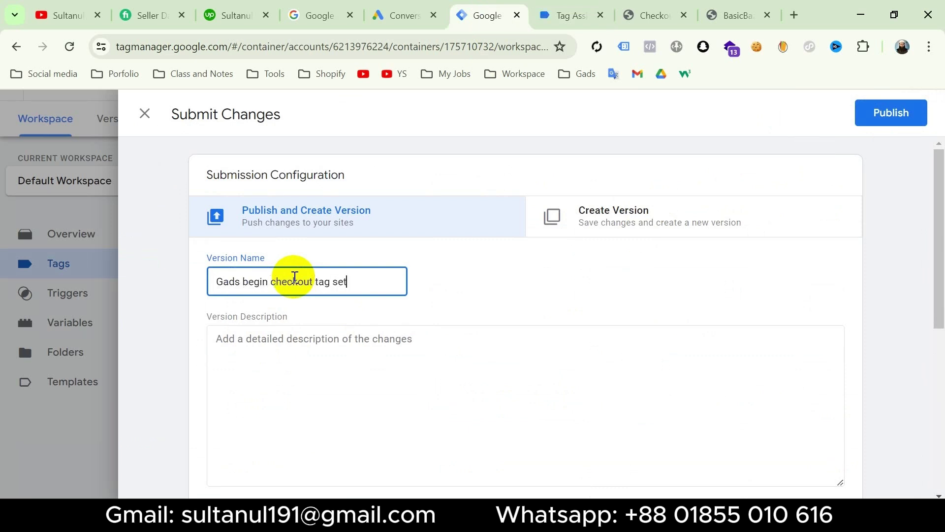
pyautogui.write('up')
pyautogui.hotkey('ctrl', 'a')
pyautogui.hotkey('ctrl', 'c')
pyautogui.click(316, 375)
pyautogui.hotkey('ctrl', 'v')
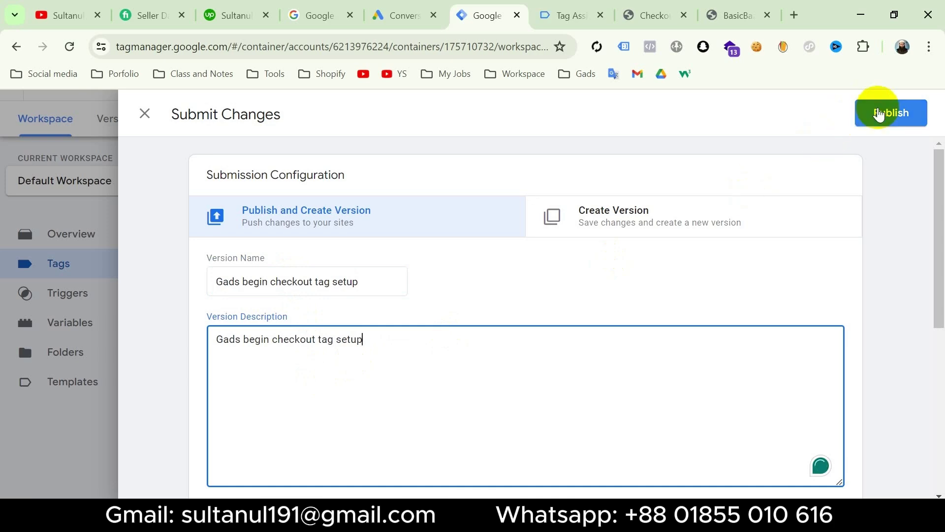
pyautogui.click(879, 114)
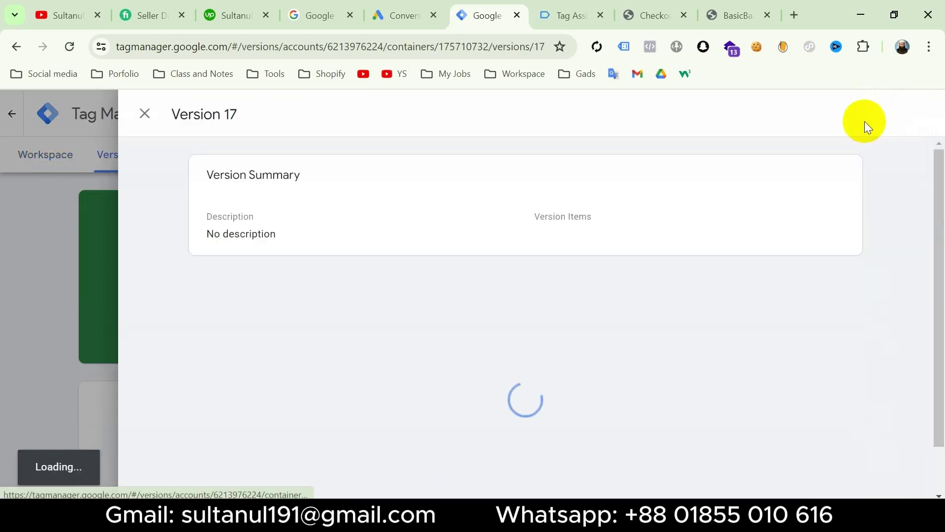
pyautogui.click(68, 12)
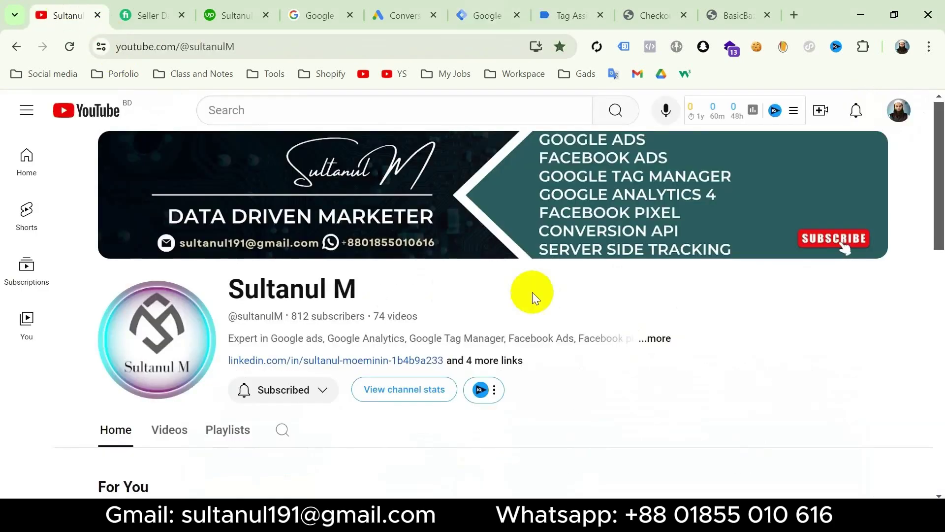